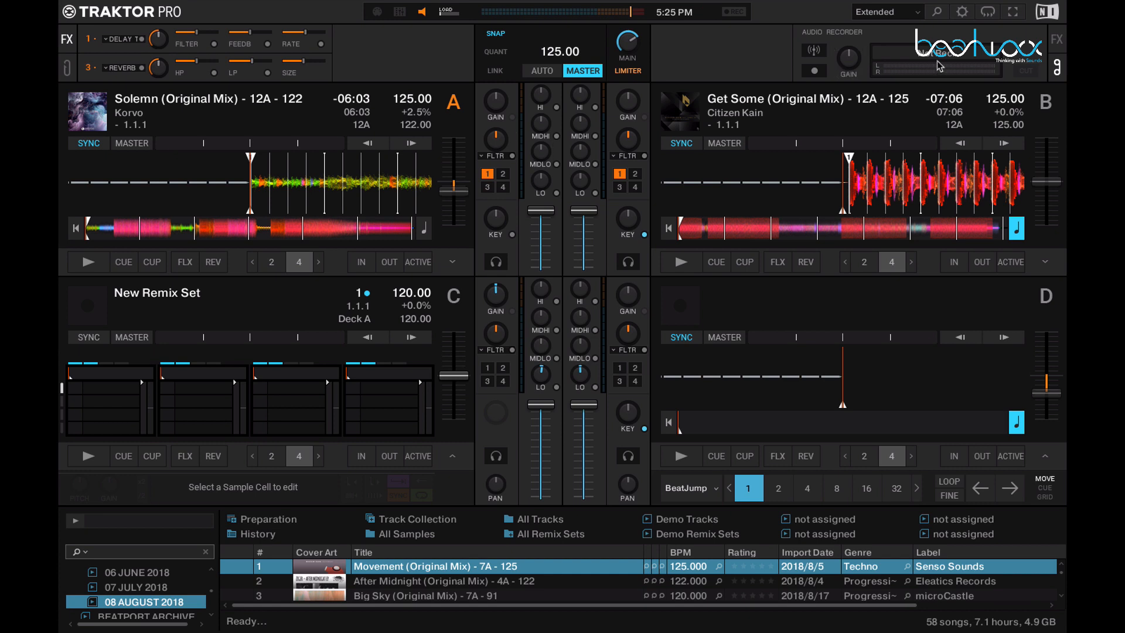
Step: Review the External Sync, Timecode Setup and Decks Layout preferences, checking deck A's waveform partway through the track and returning it to the start
click(961, 13)
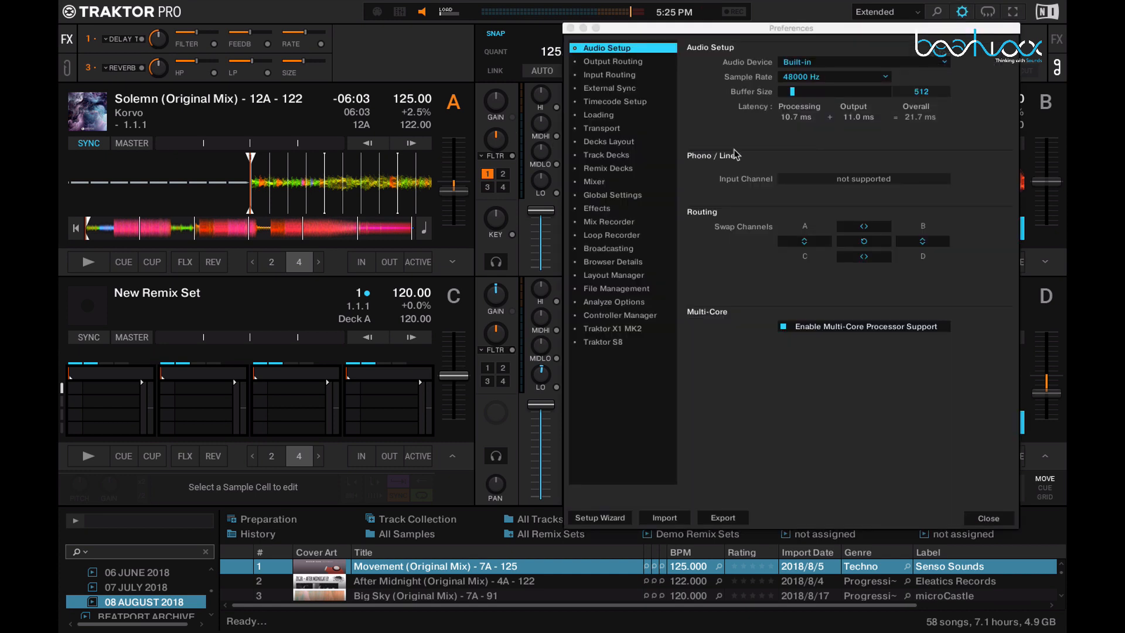
click(617, 91)
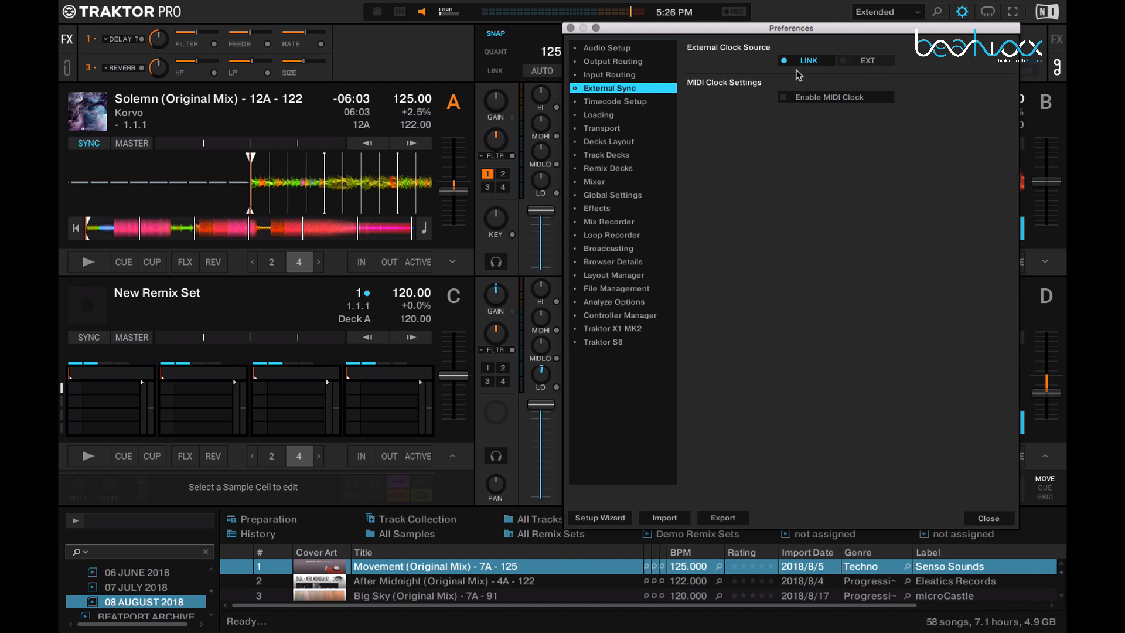
click(623, 103)
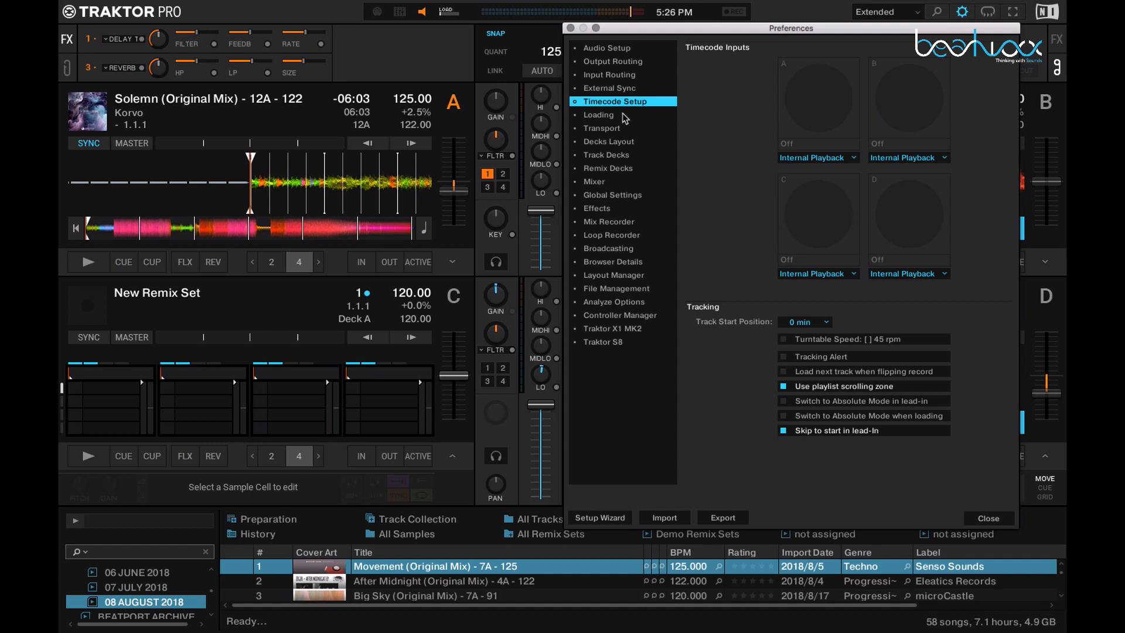
click(613, 145)
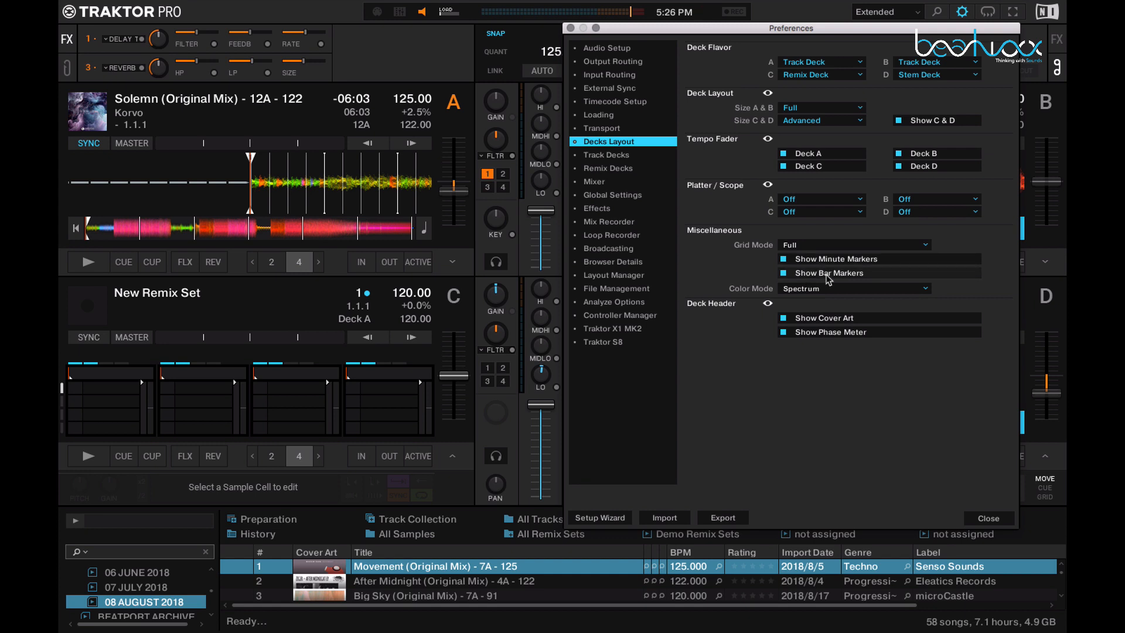
click(135, 227)
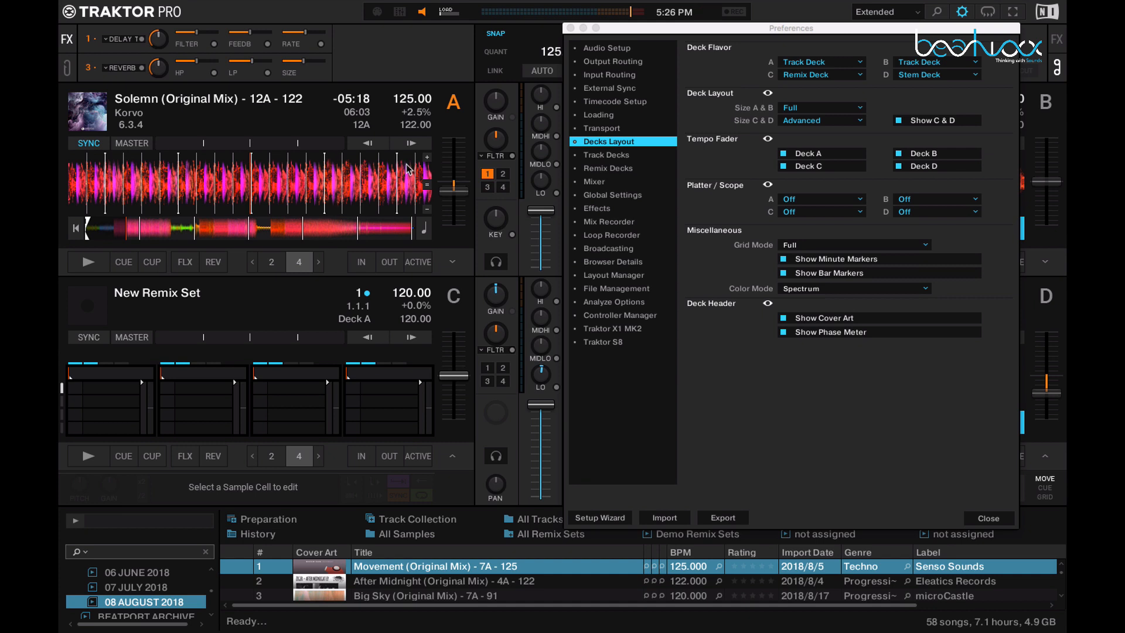
click(77, 229)
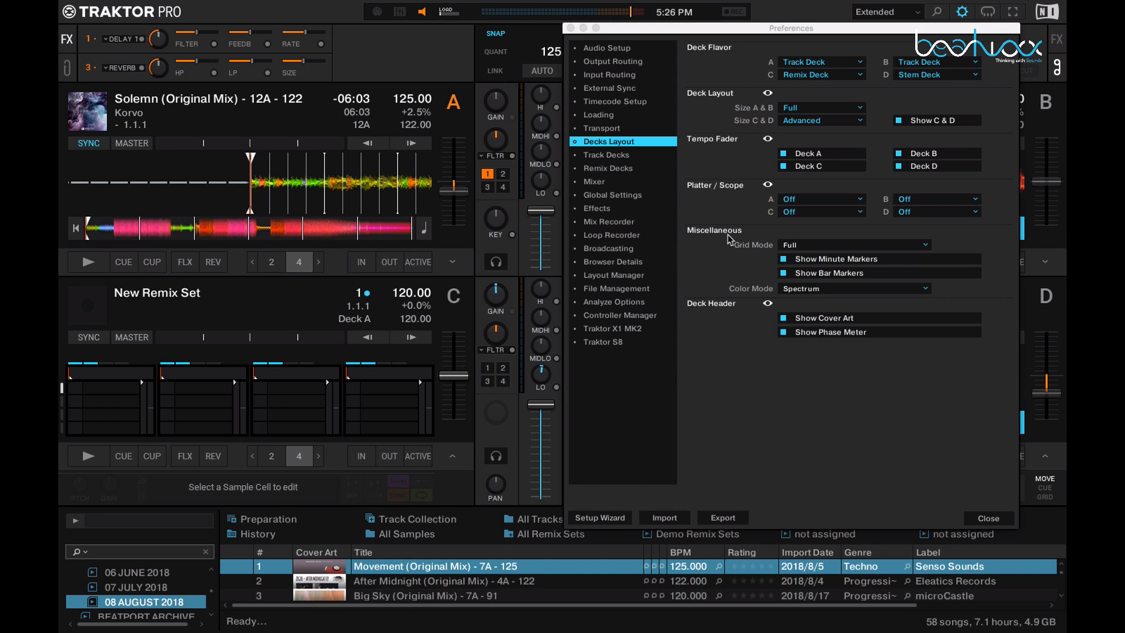
Step: Examine the EQ Type and Filter Type options in the Mixer preferences, along with the effect choices on deck A's mixer channel
click(606, 183)
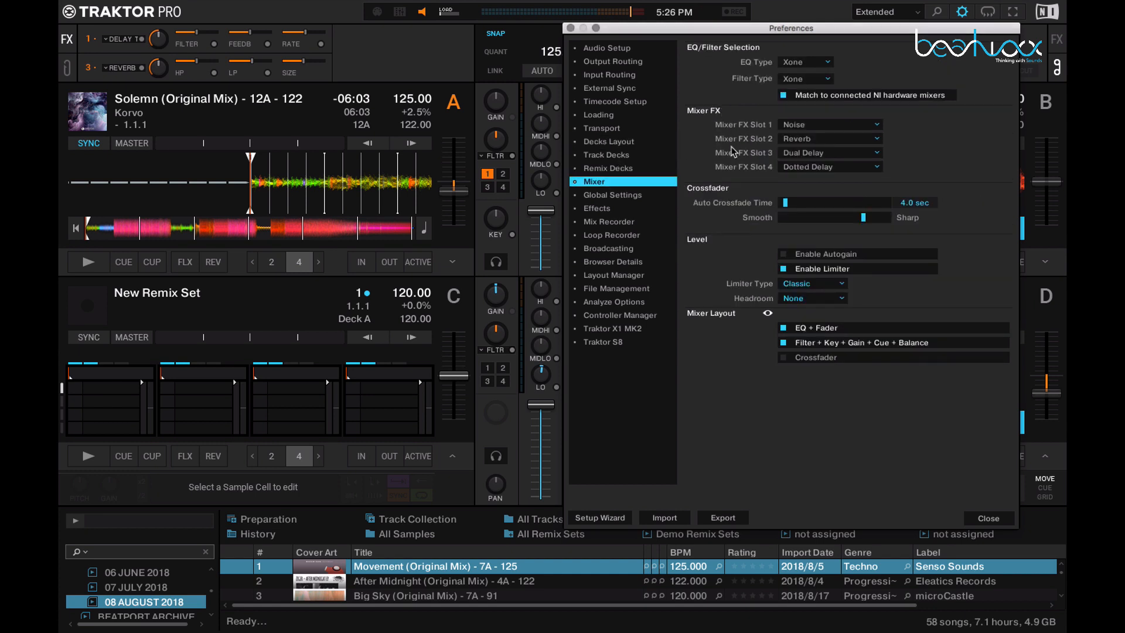
click(495, 157)
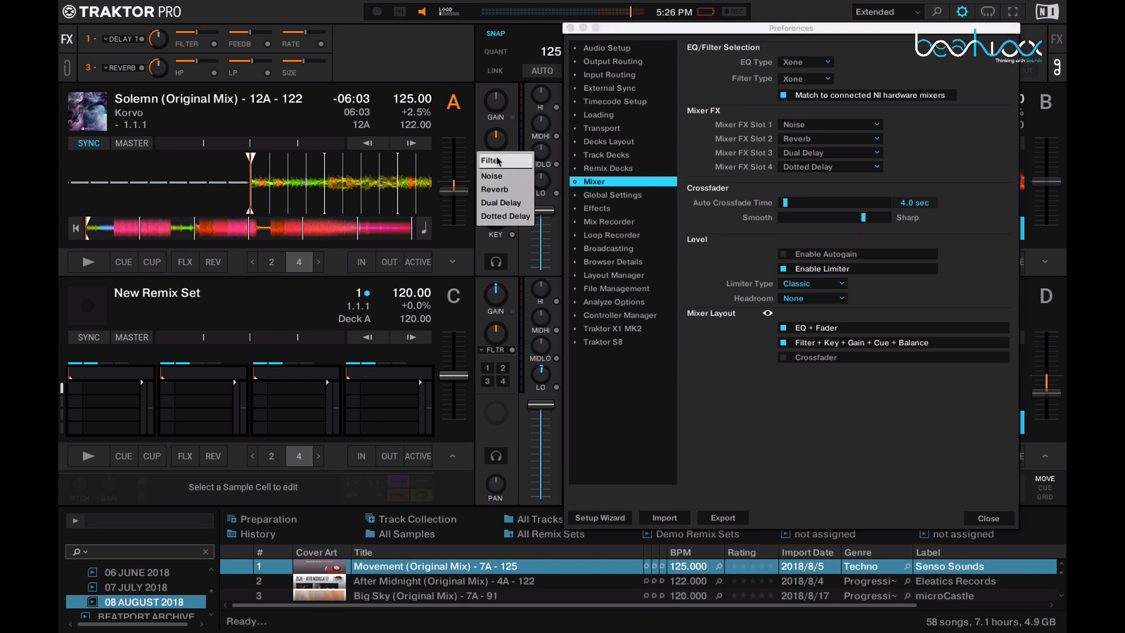
click(497, 160)
click(793, 66)
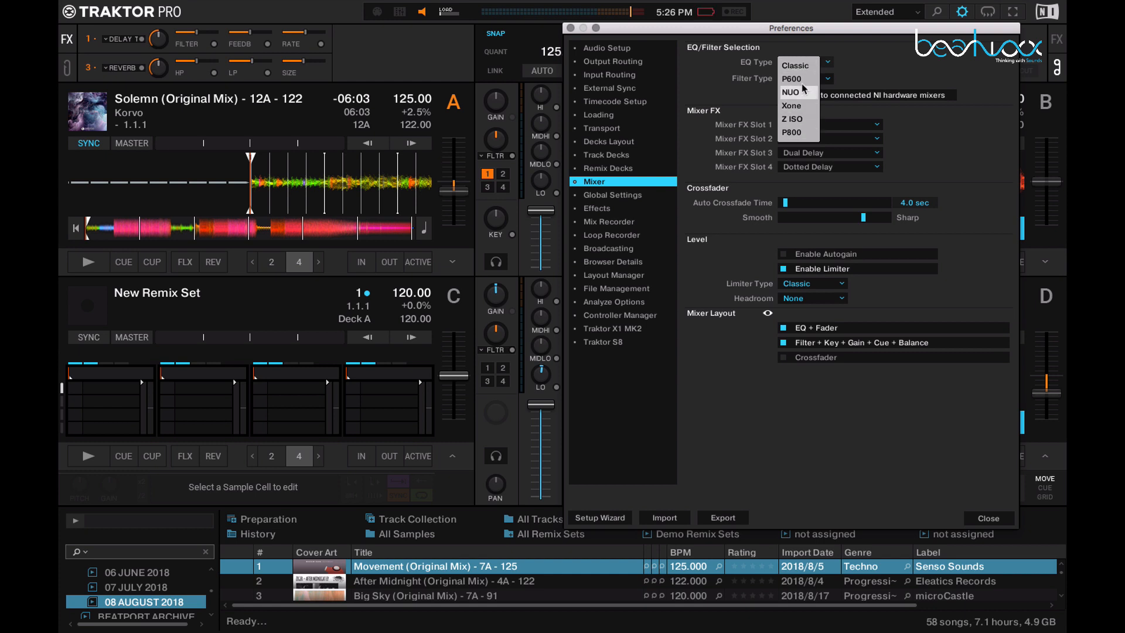
click(826, 80)
click(826, 81)
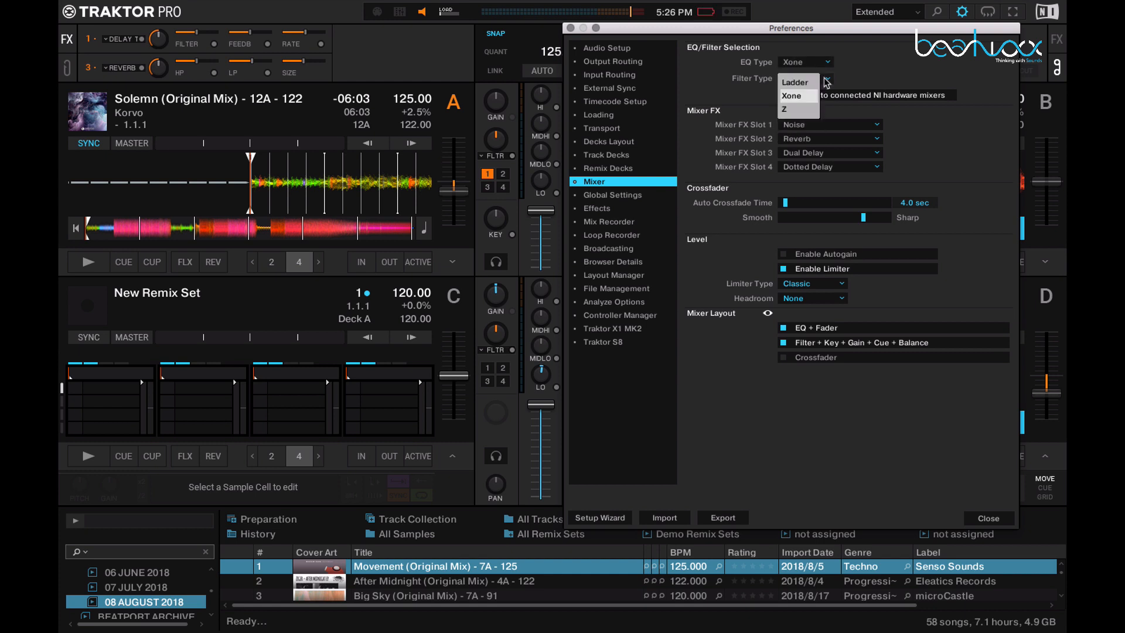
click(847, 80)
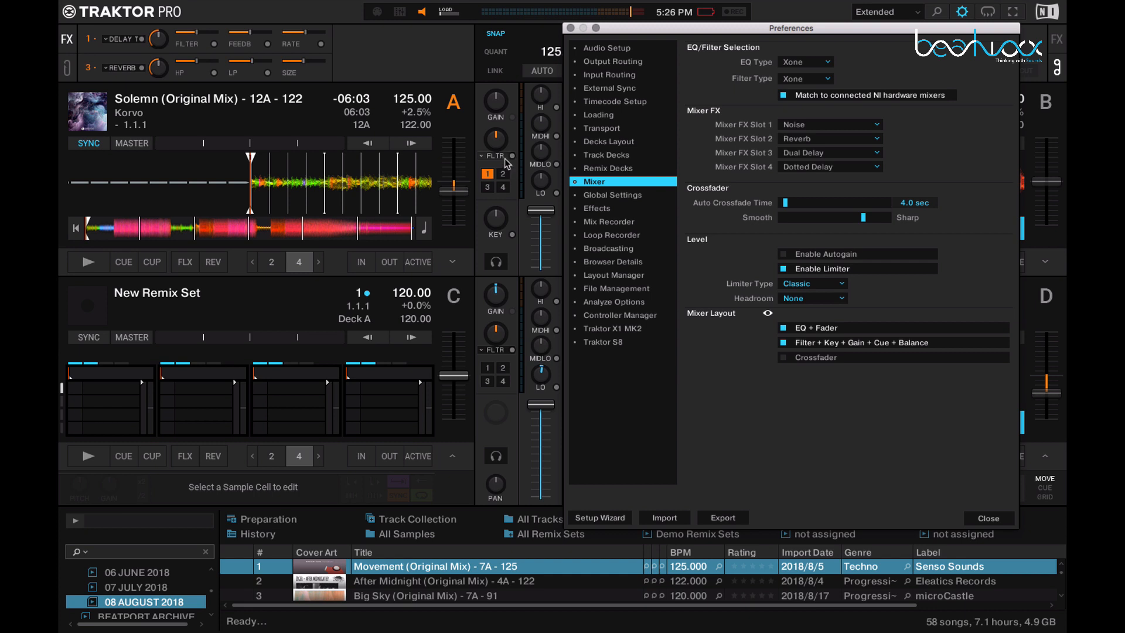
Step: Review the effects available for Mixer FX Slot 1 and check the filter control on deck A's mixer channel
click(806, 126)
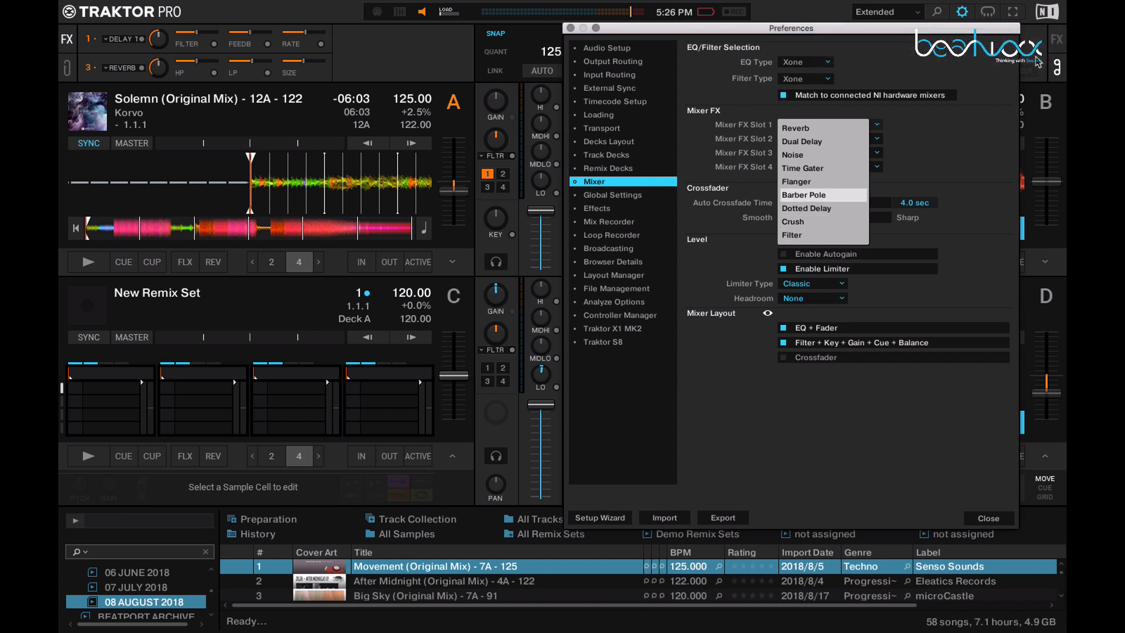
click(932, 109)
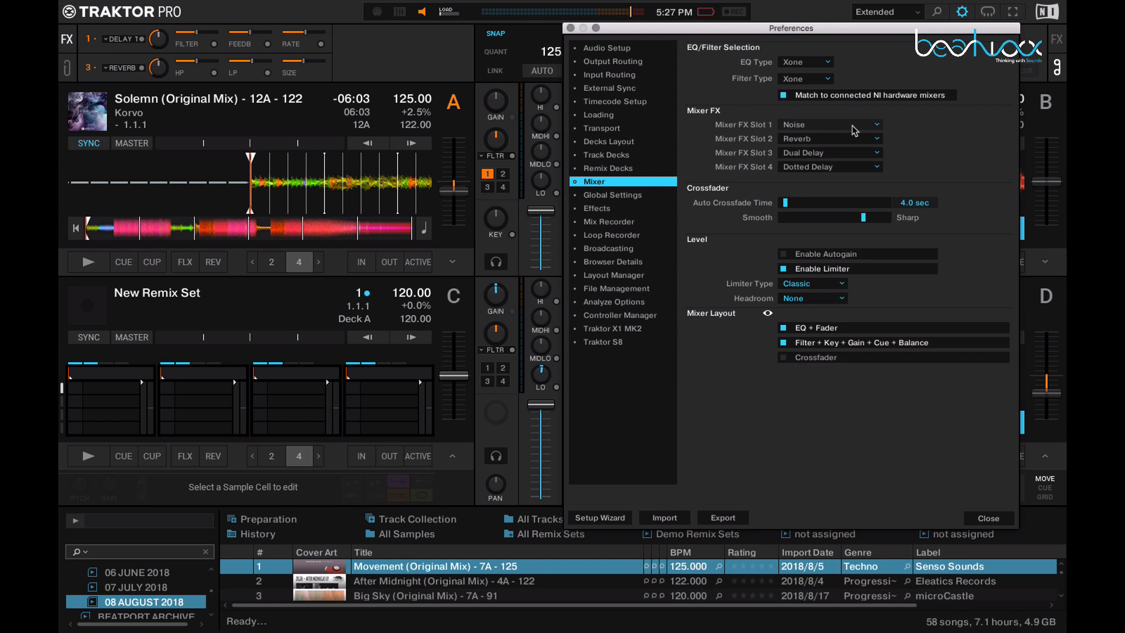
click(497, 141)
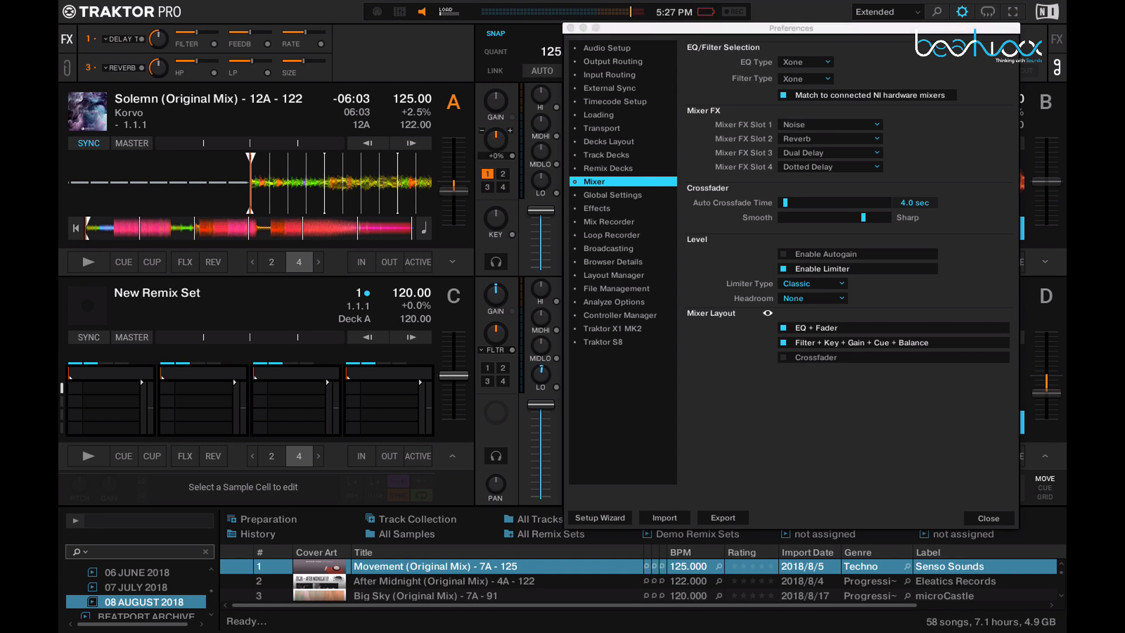
mouse_move(496, 141)
mouse_down()
mouse_move(496, 117)
mouse_move(495, 143)
mouse_up()
Step: Set the Limiter Type to Transparent in the Mixer preferences and close the preferences
click(841, 284)
click(818, 287)
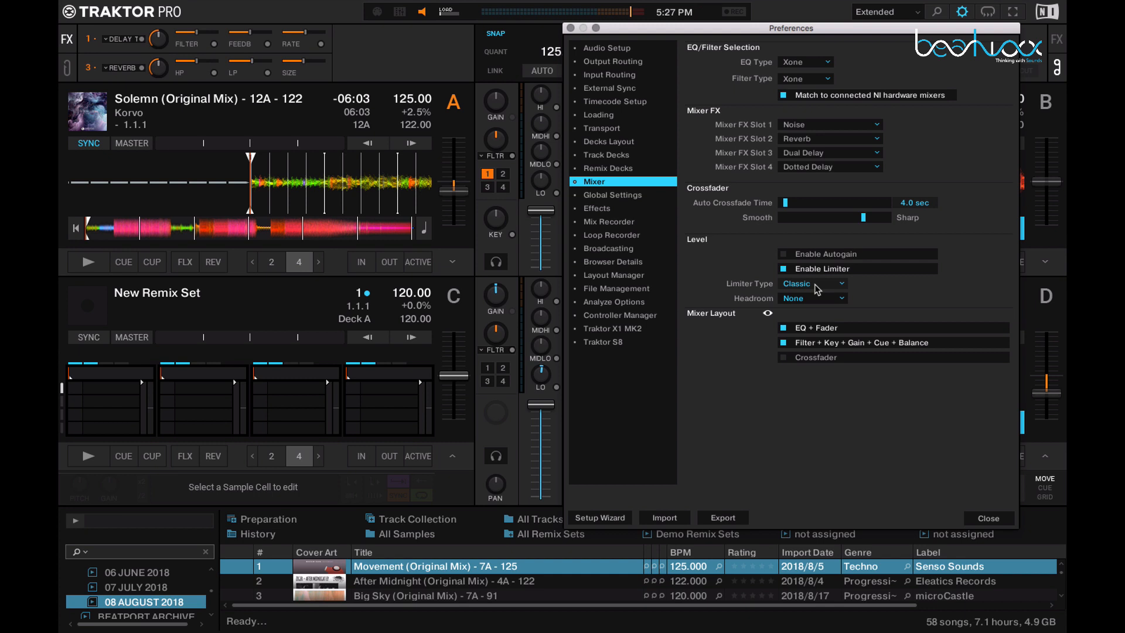
click(817, 287)
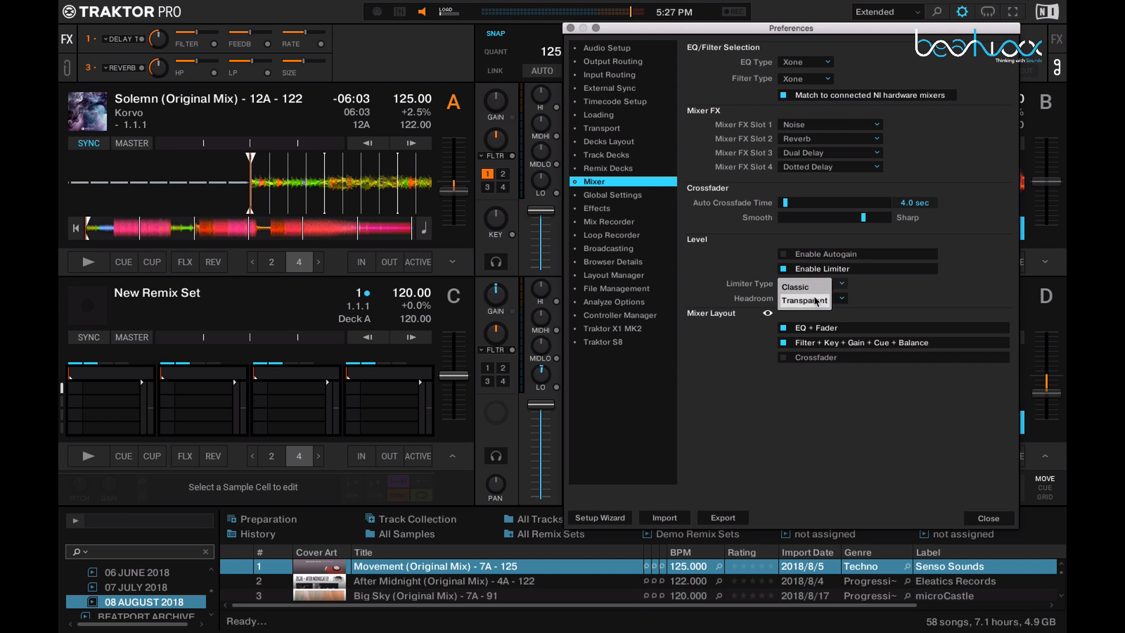
click(815, 300)
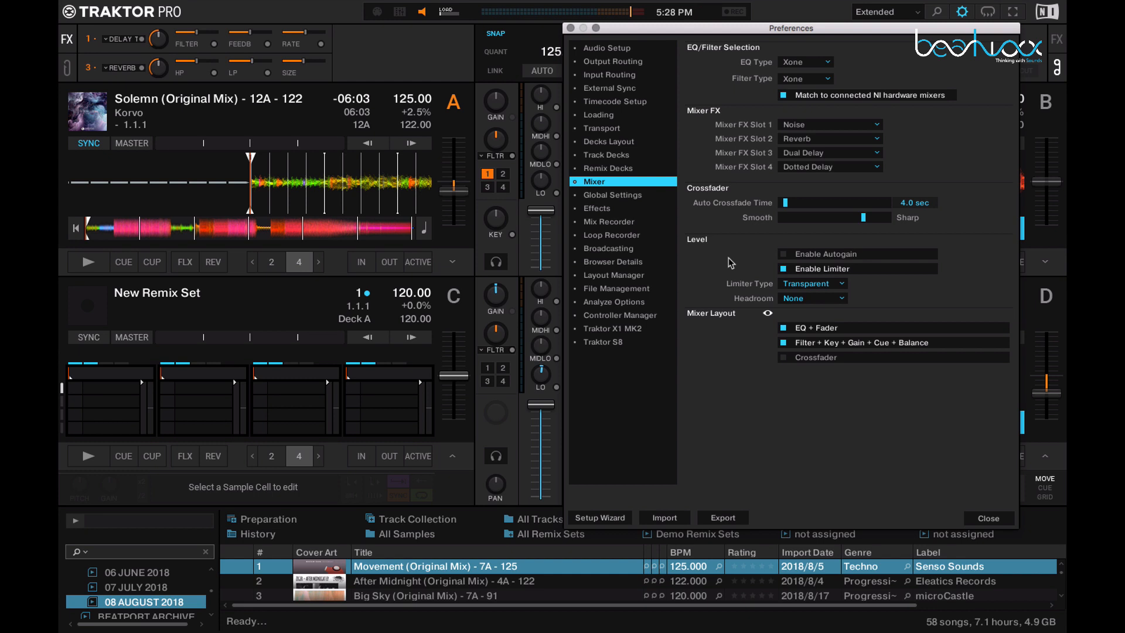
click(570, 27)
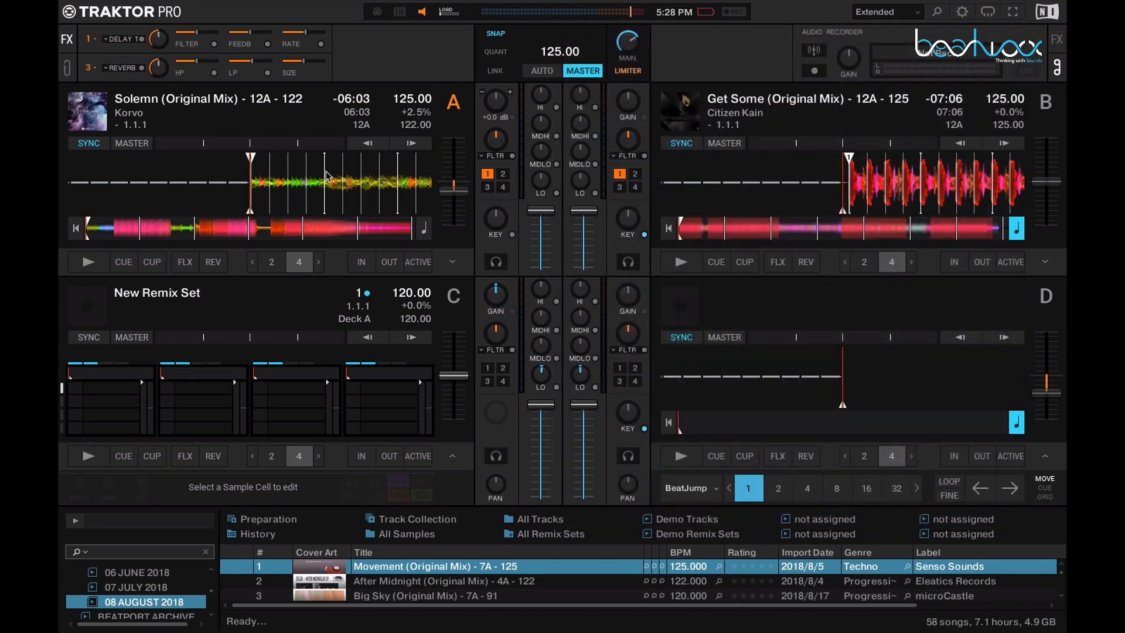
Step: Expand the advanced control panels beneath decks A and B
click(452, 262)
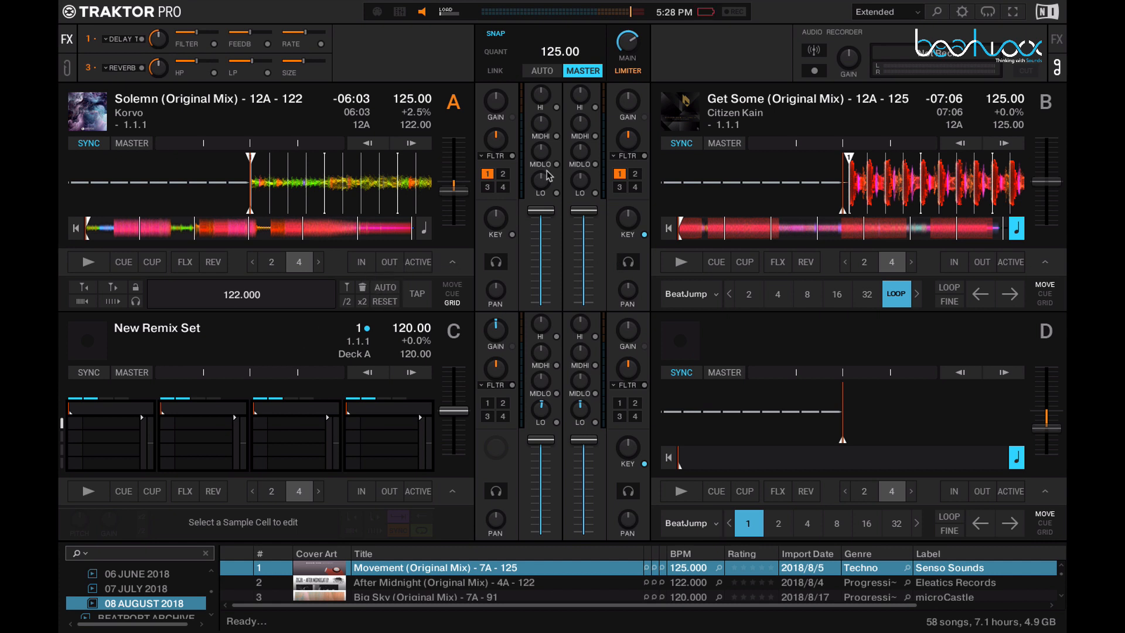
mouse_move(574, 47)
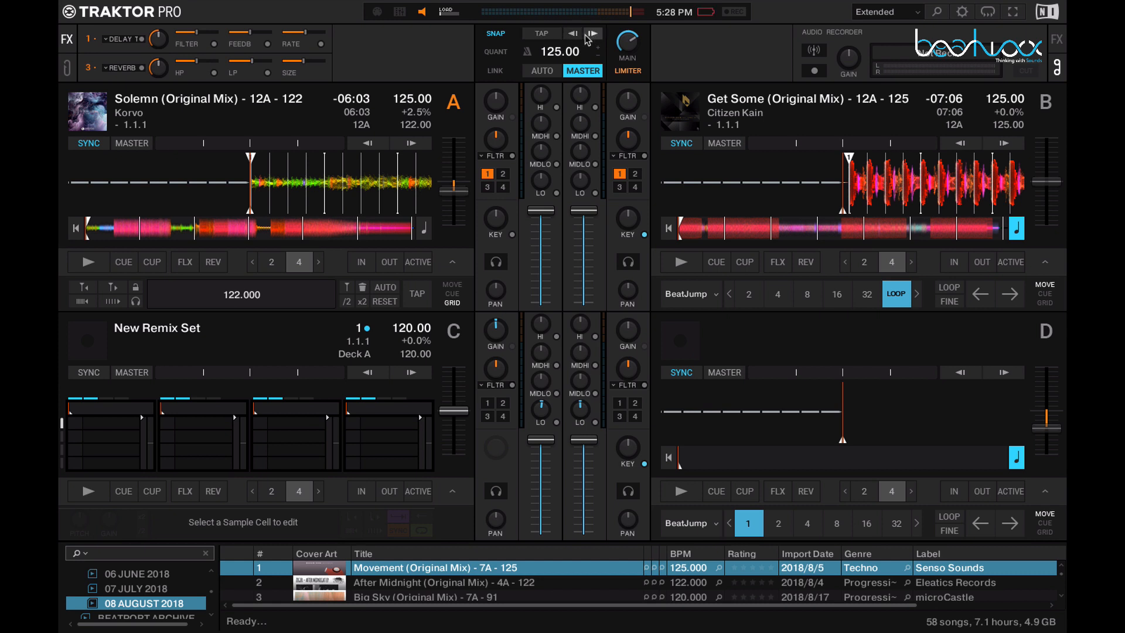
Step: Compare the loop recorder with the FX units, and display the second FX section in place of the audio recorder
click(66, 68)
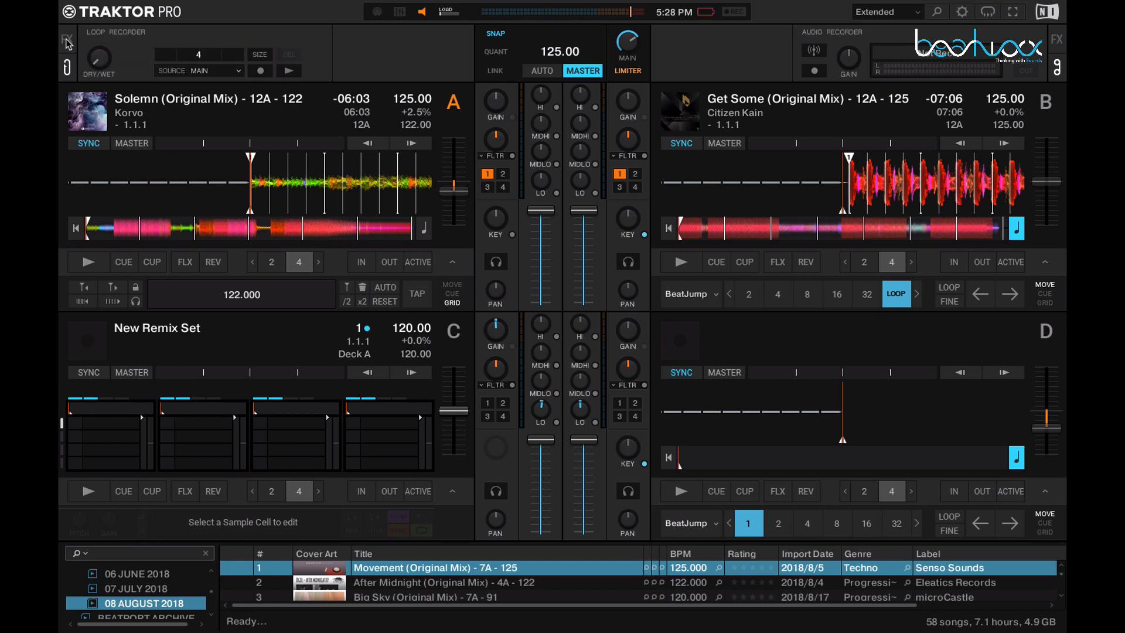
click(67, 39)
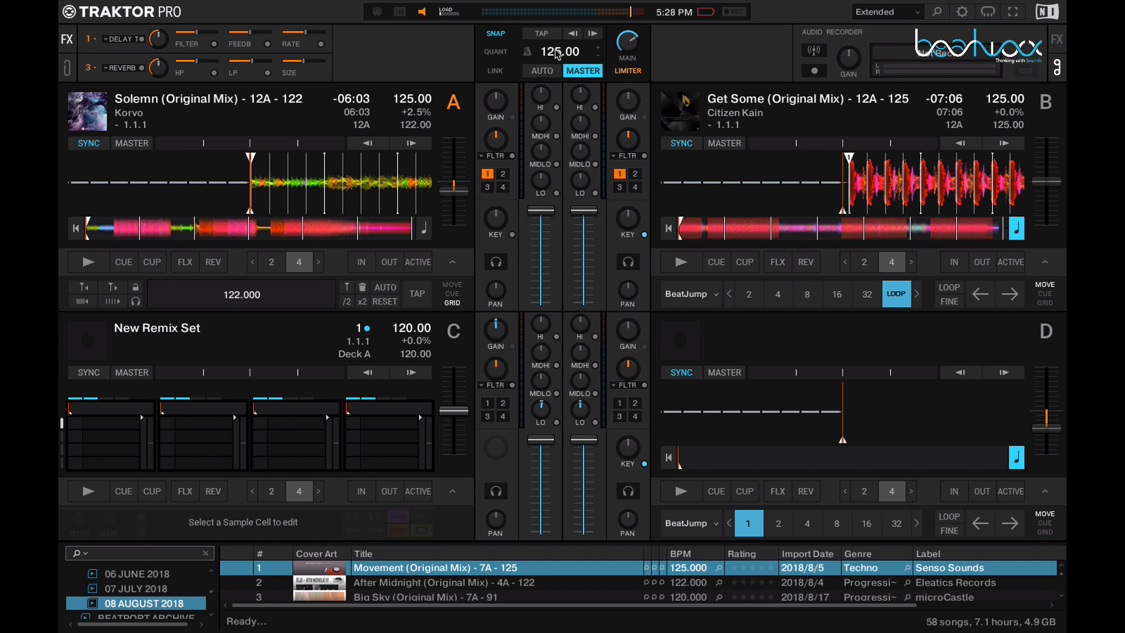
click(68, 68)
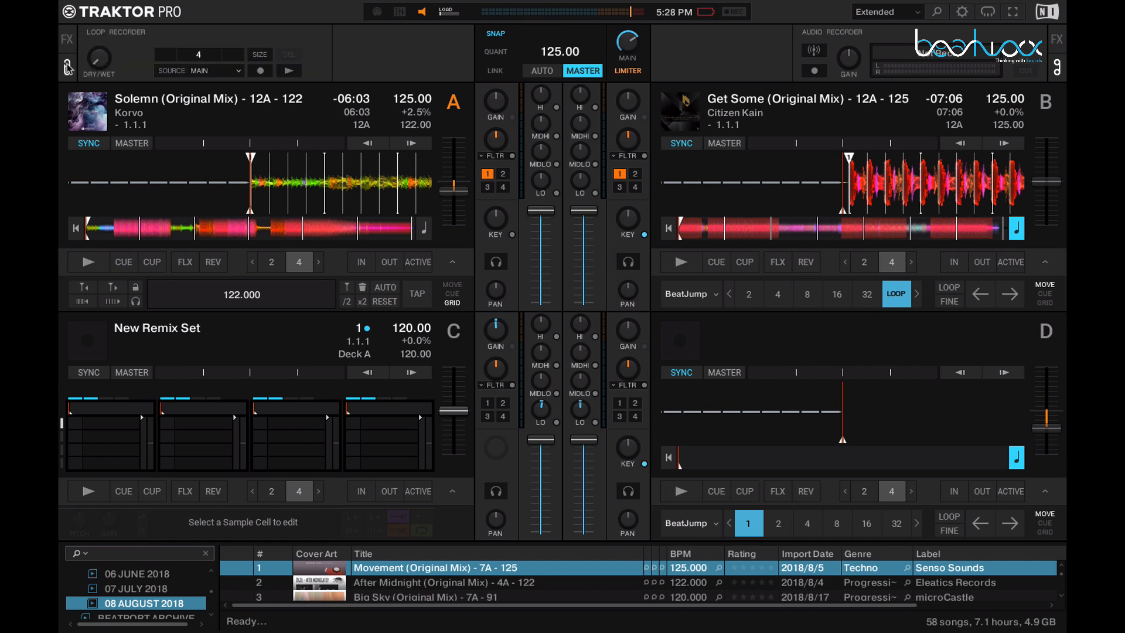
click(68, 41)
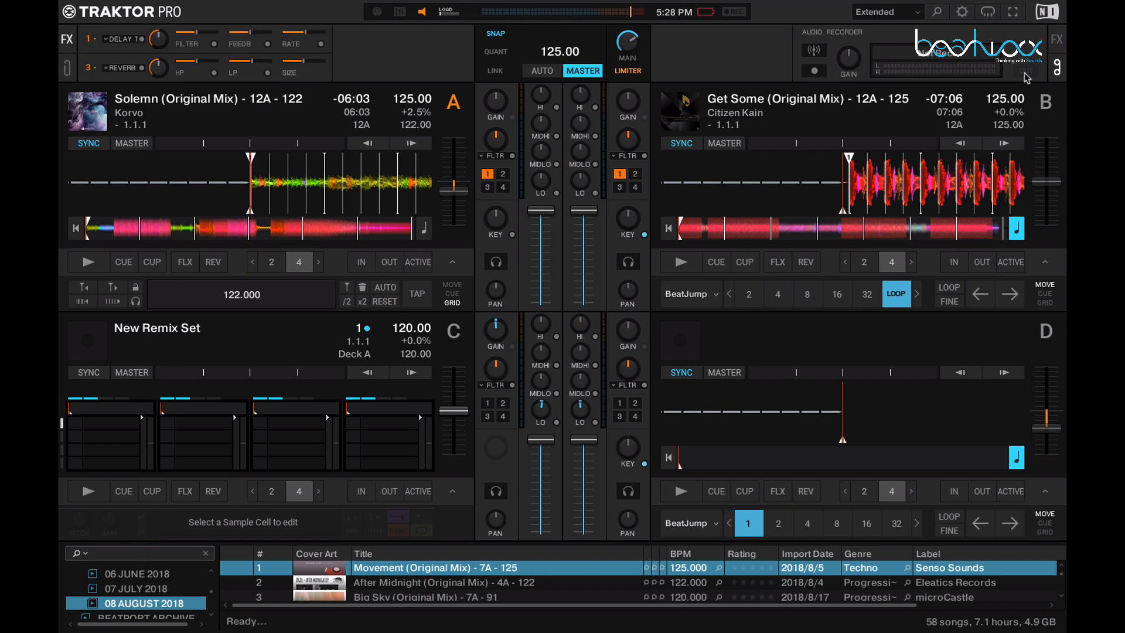
click(1056, 40)
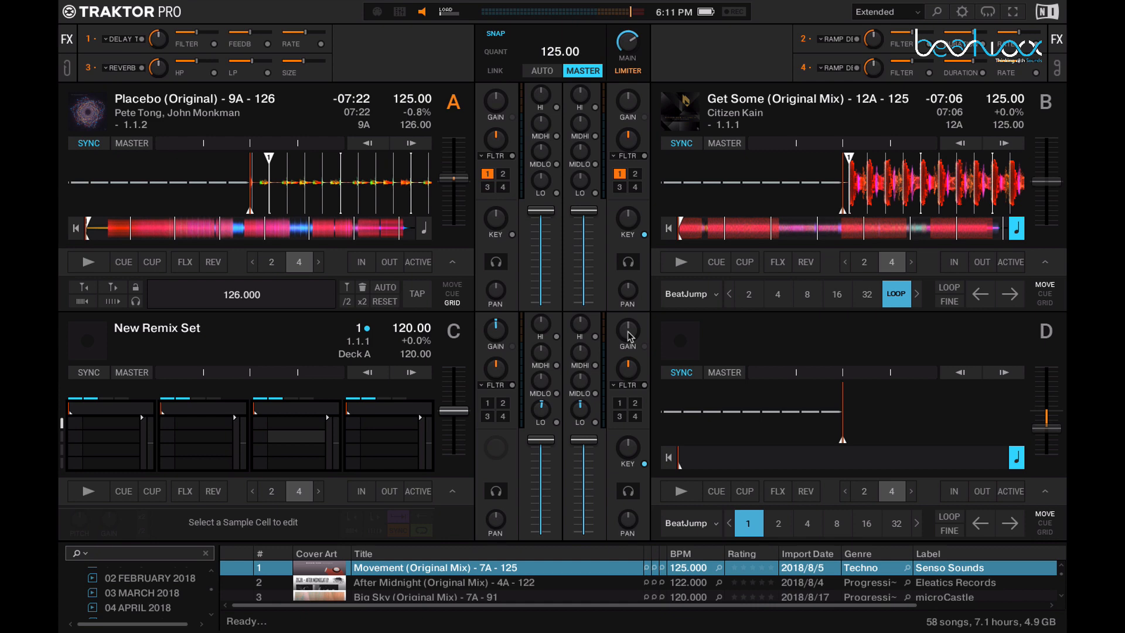
Step: Switch to Finder and load the Catharsis (Original Mix) AIFF track from the 10 OCTOBER 2018 folder into Traktor's deck A
key(super+Tab)
key(super+Tab)
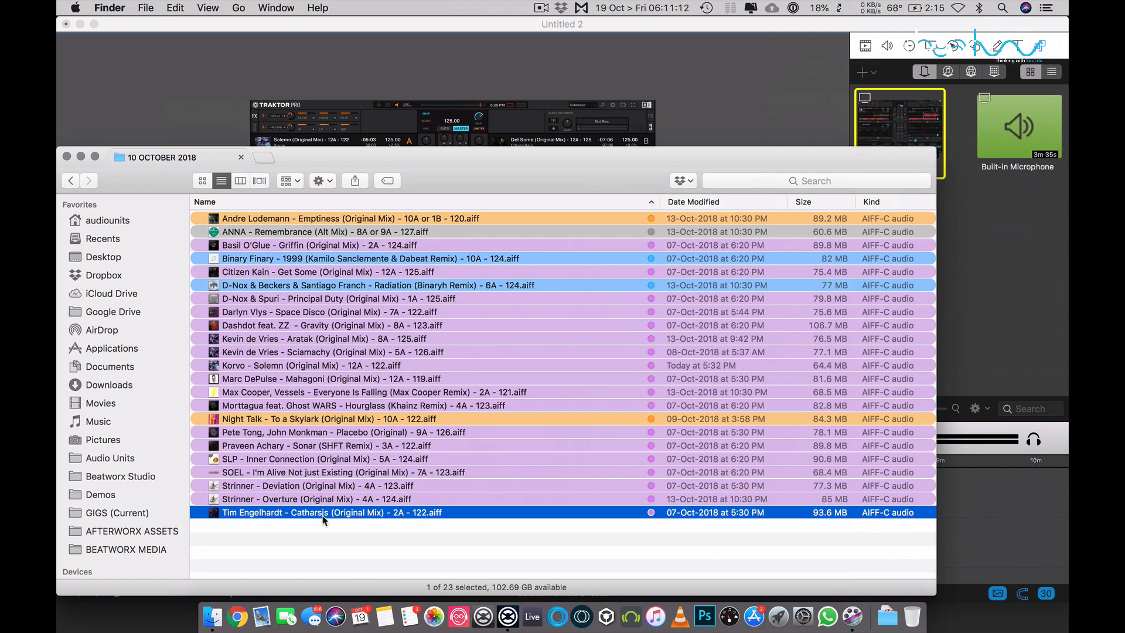
key(super+Tab)
drag(294, 511, 231, 212)
key(super+Tab)
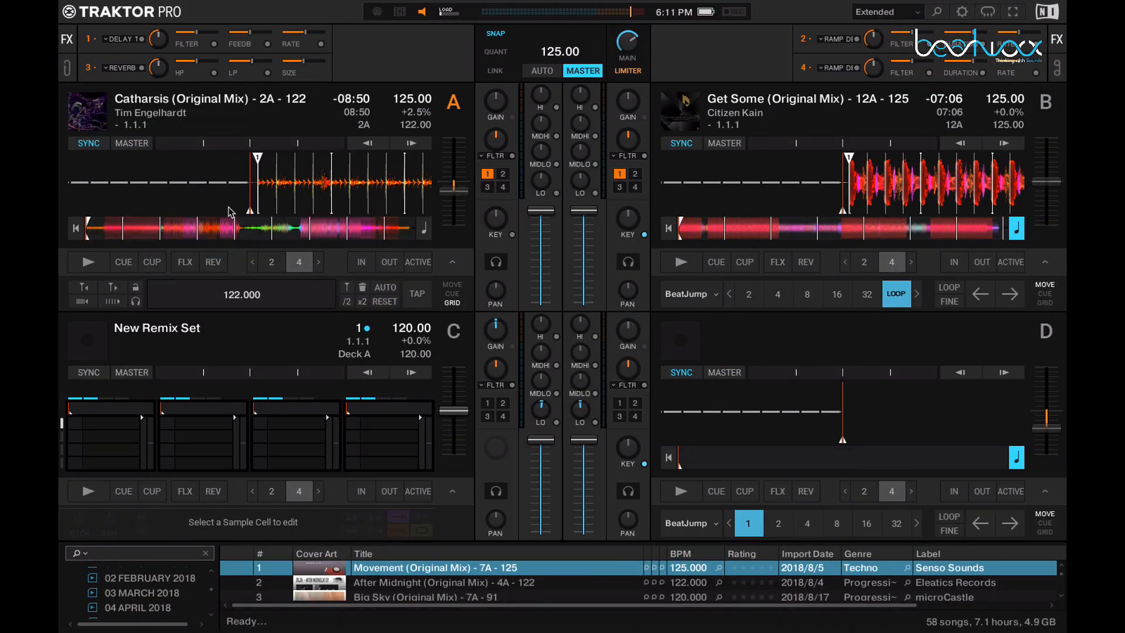
Step: Jump to about bar 13 of deck A's track and examine its waveform both zoomed in and zoomed back out
click(138, 235)
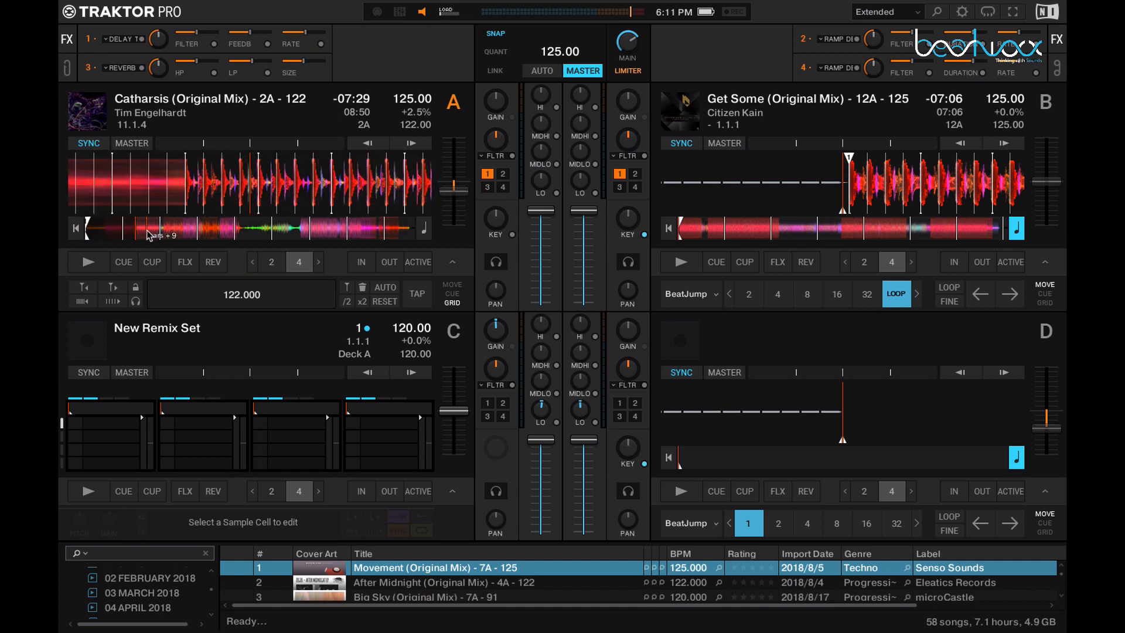
click(146, 231)
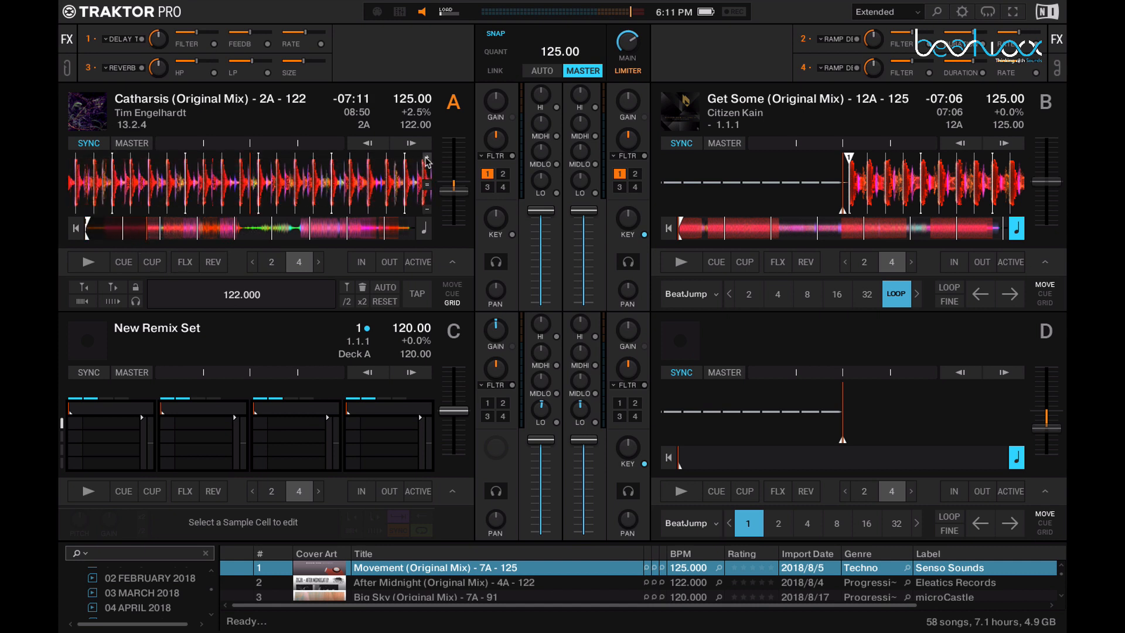
click(427, 157)
click(427, 157)
click(426, 157)
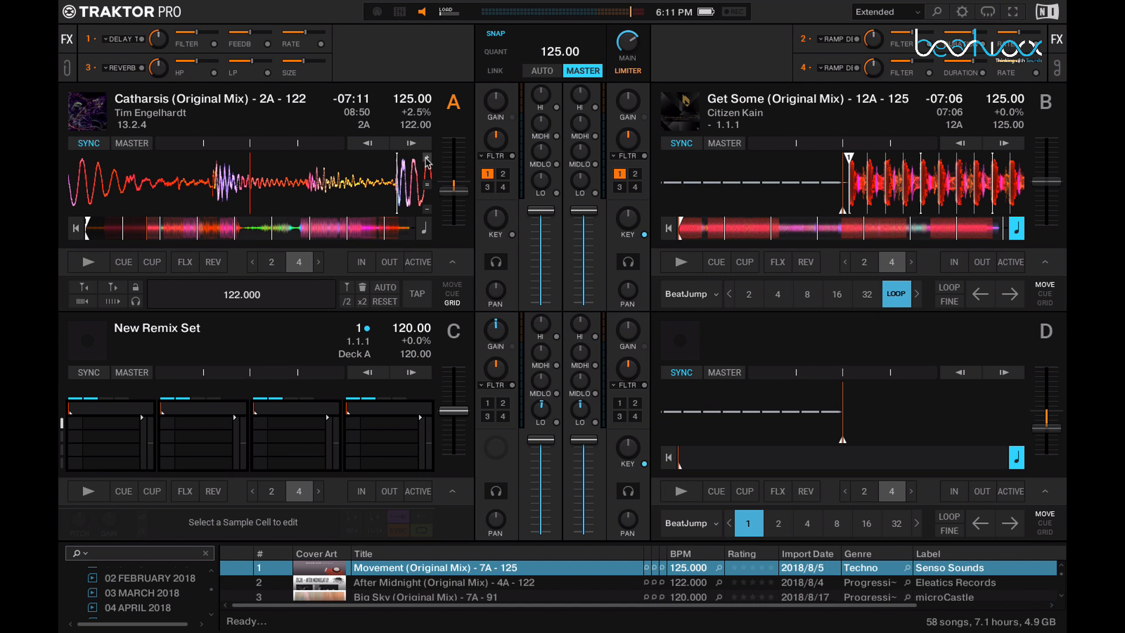
click(427, 208)
click(427, 208)
click(427, 208)
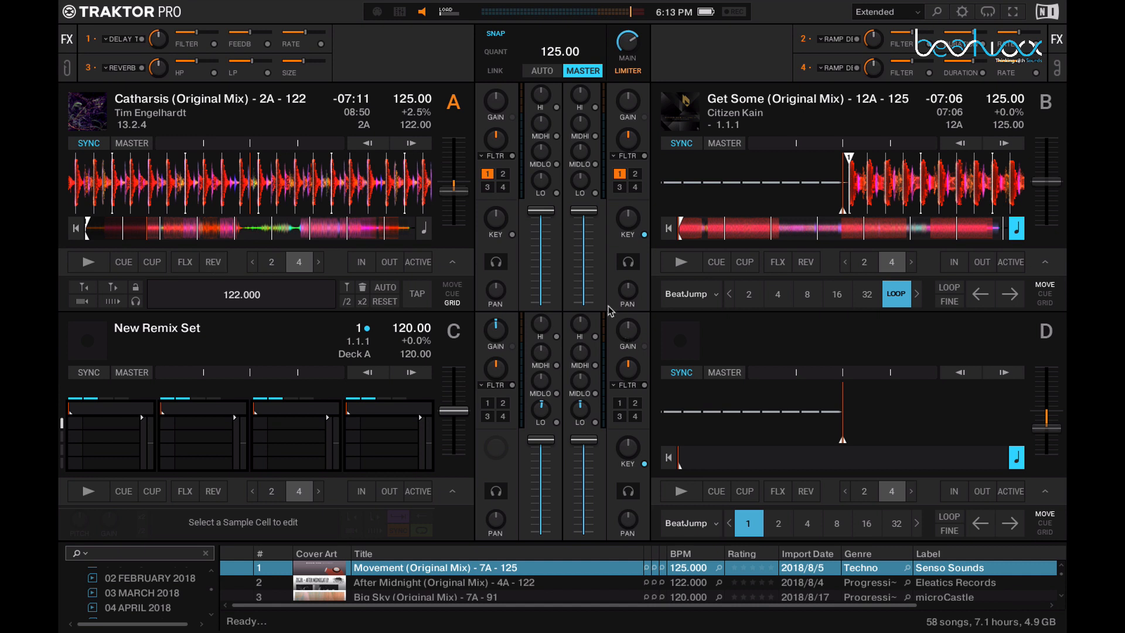
Step: Compare deck A's selectable mixer effects with the effects offered for Mixer FX Slot 1 in the Mixer preferences
click(498, 157)
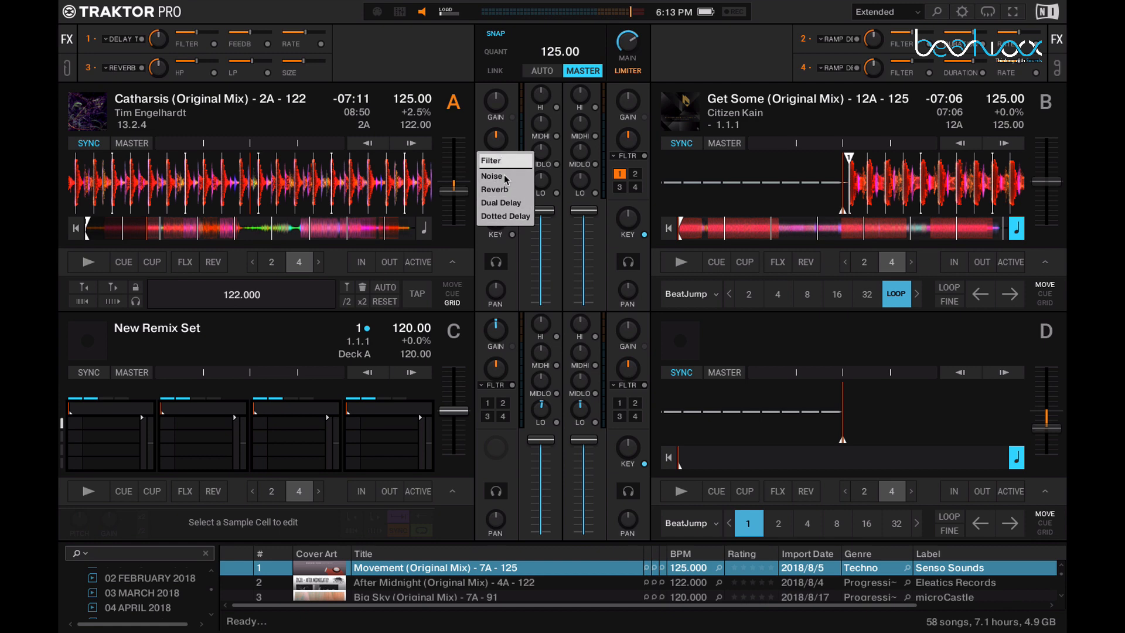
click(485, 123)
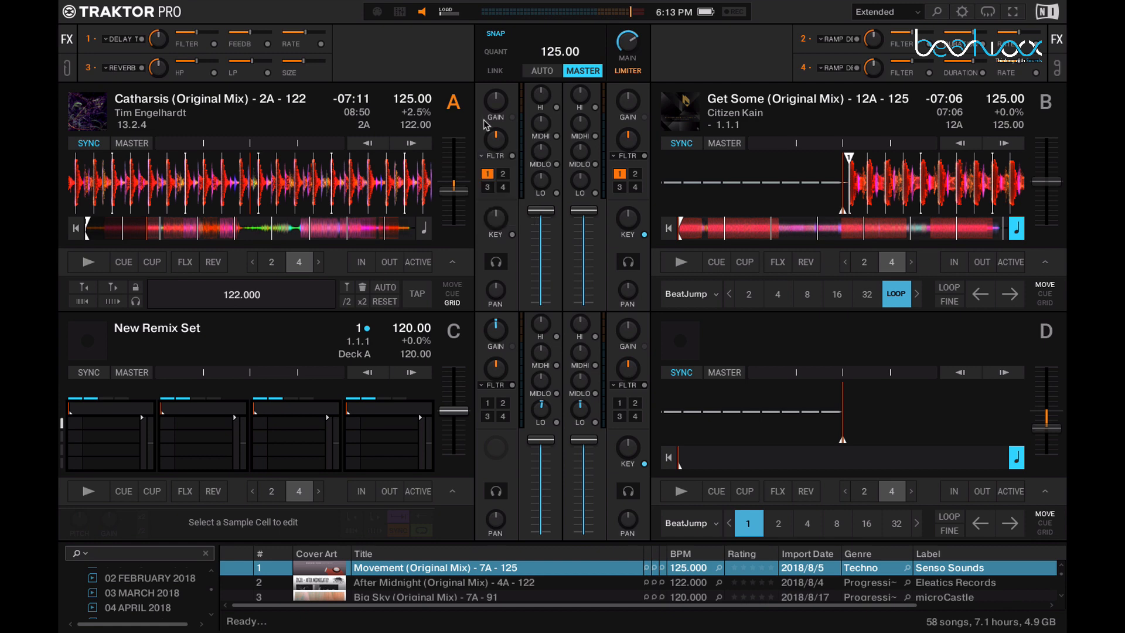
key(super+comma)
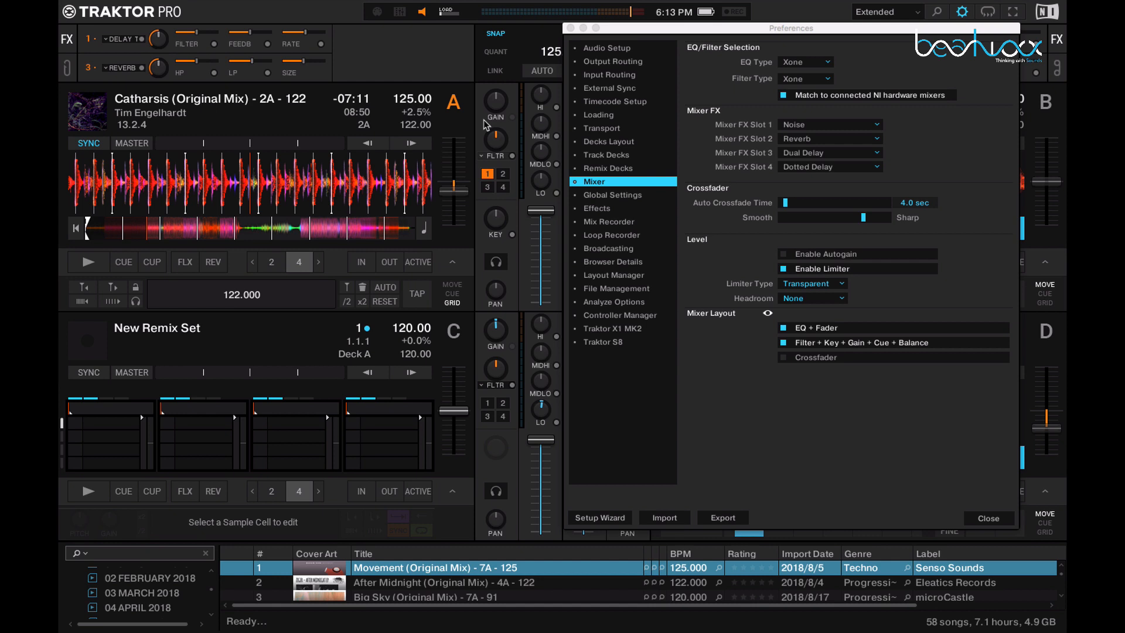
click(806, 122)
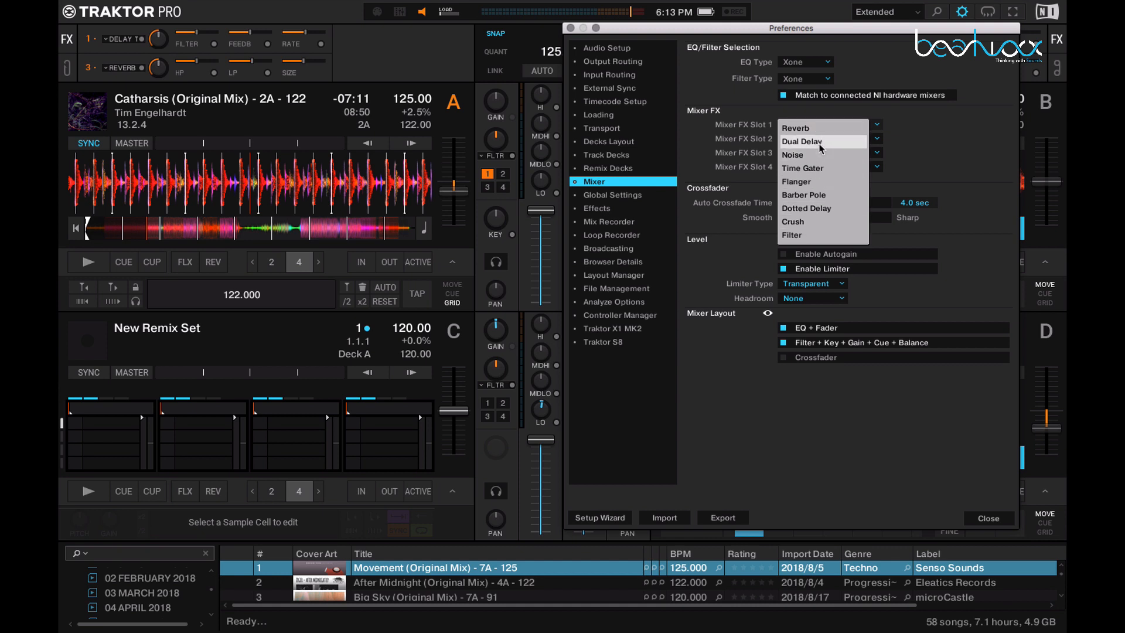
click(501, 160)
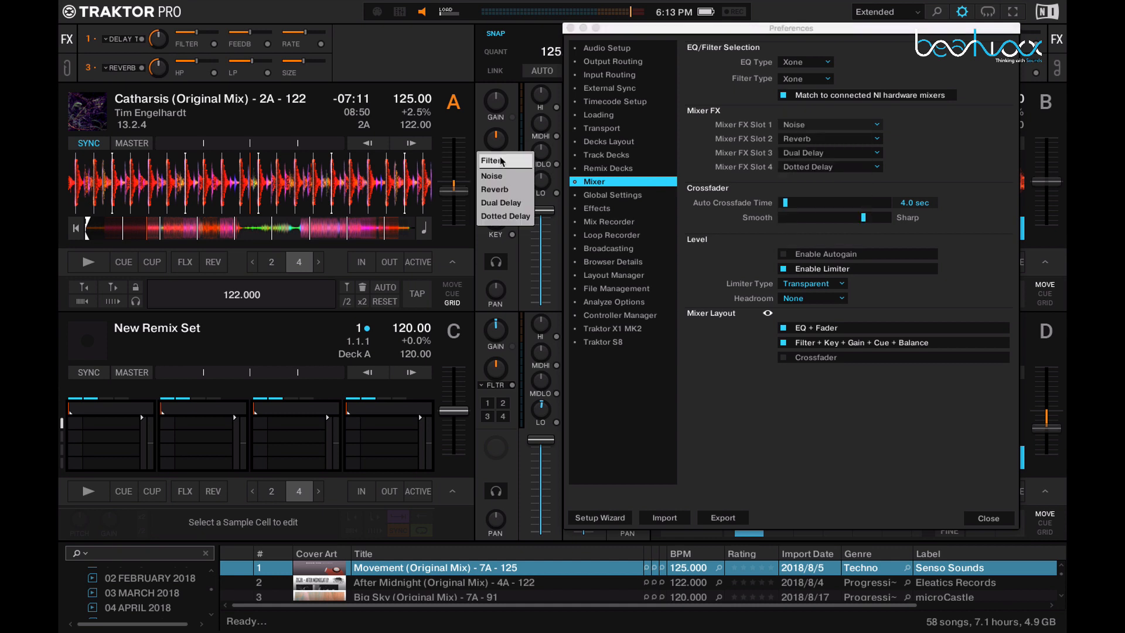
click(514, 145)
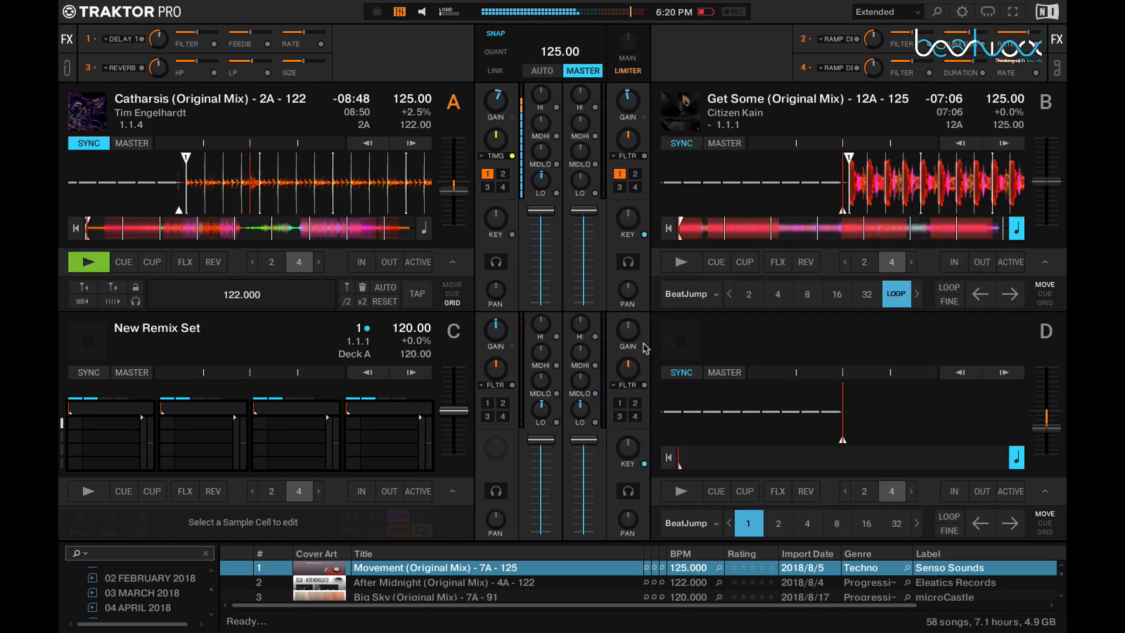
Step: Audition the Flanger and Barber Pole mixer effects on deck A's playing track
mouse_move(534, 161)
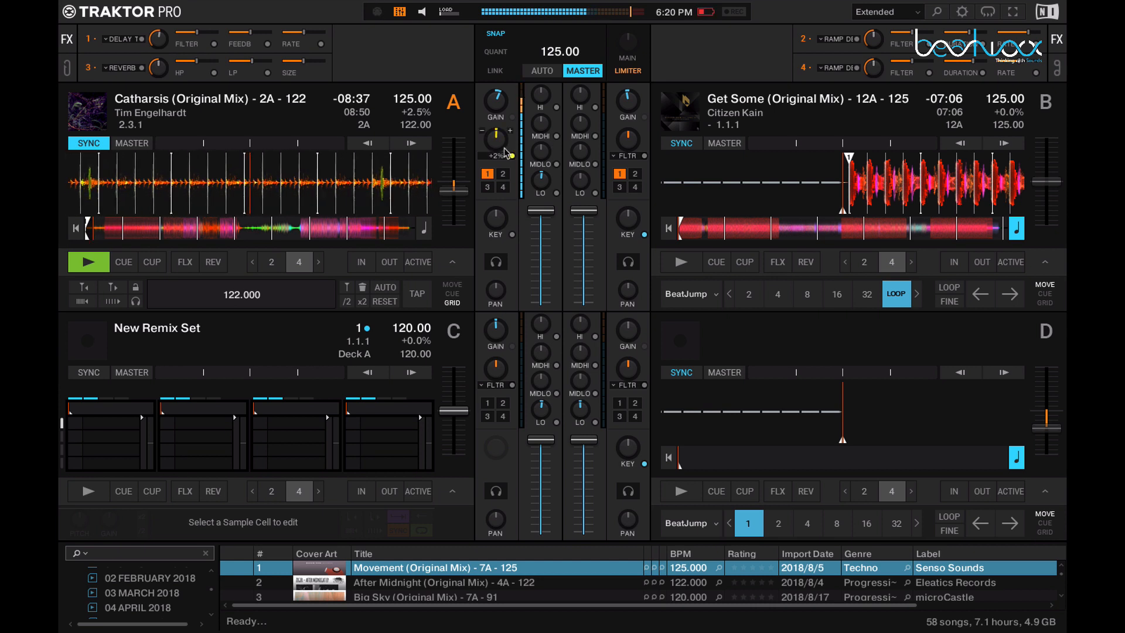
click(503, 155)
click(502, 174)
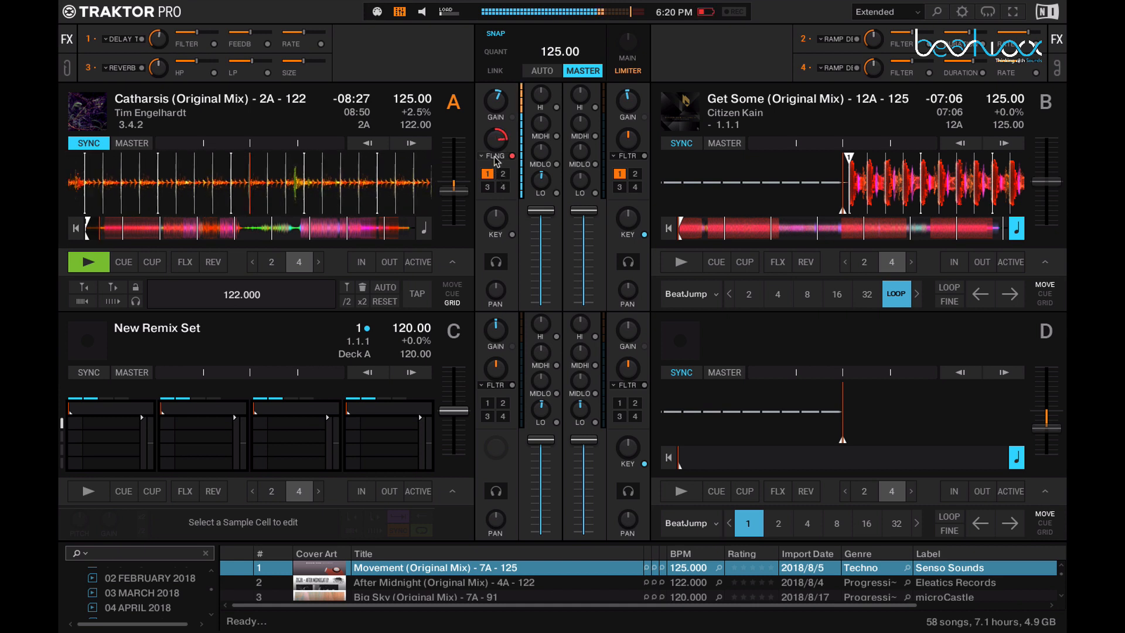
click(494, 156)
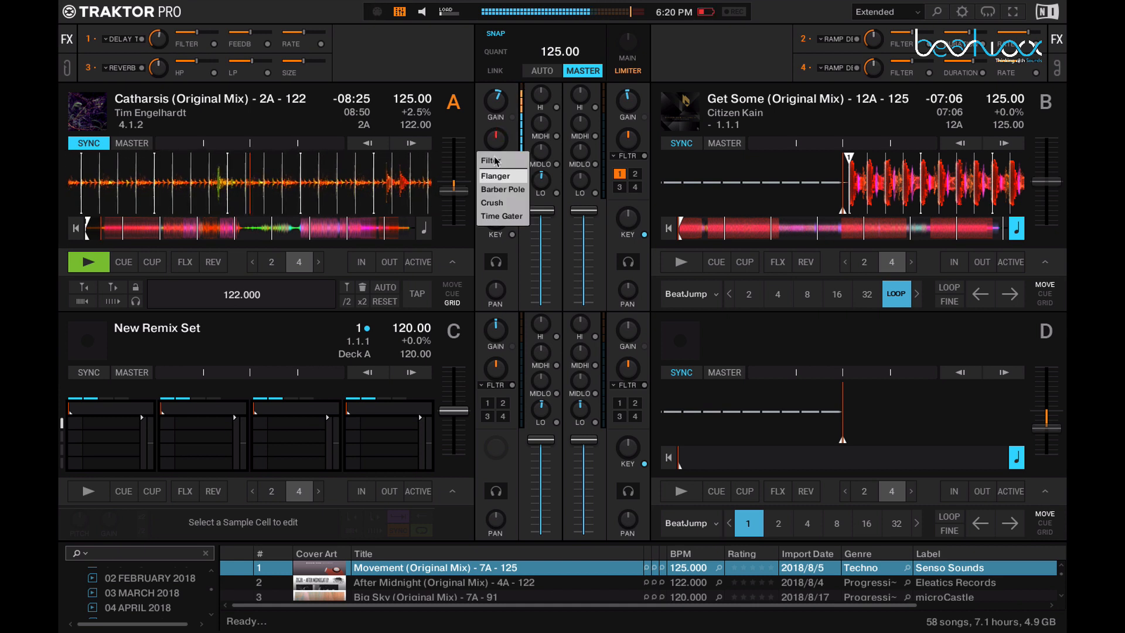
click(499, 189)
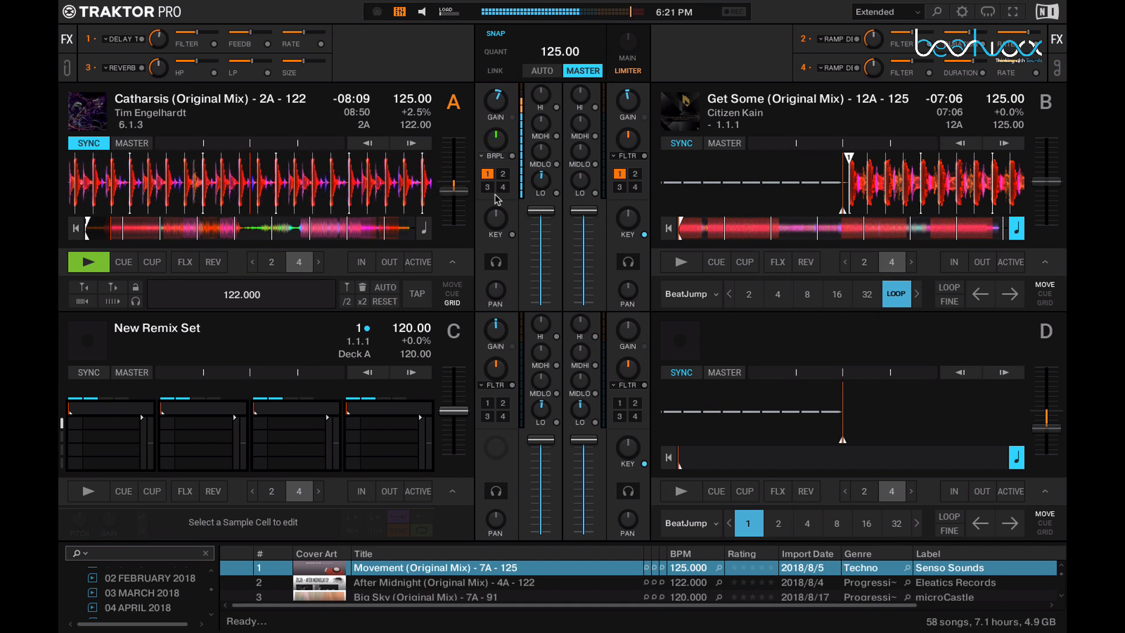
Step: Switch deck A's mixer effect to Crush and look over the remaining effect choices
click(495, 156)
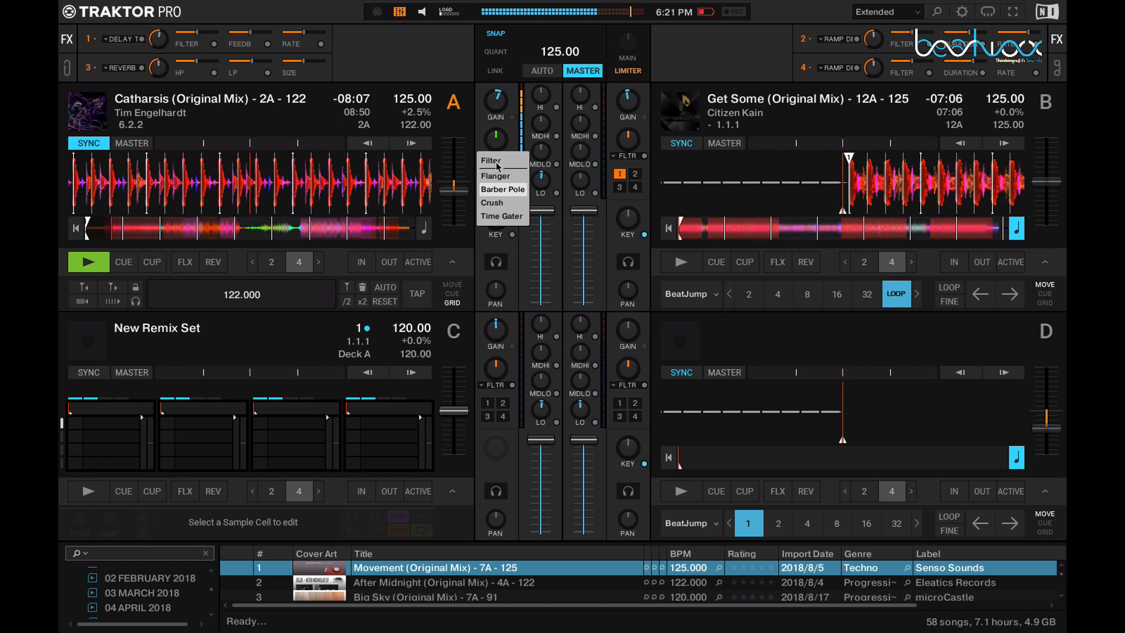
click(501, 203)
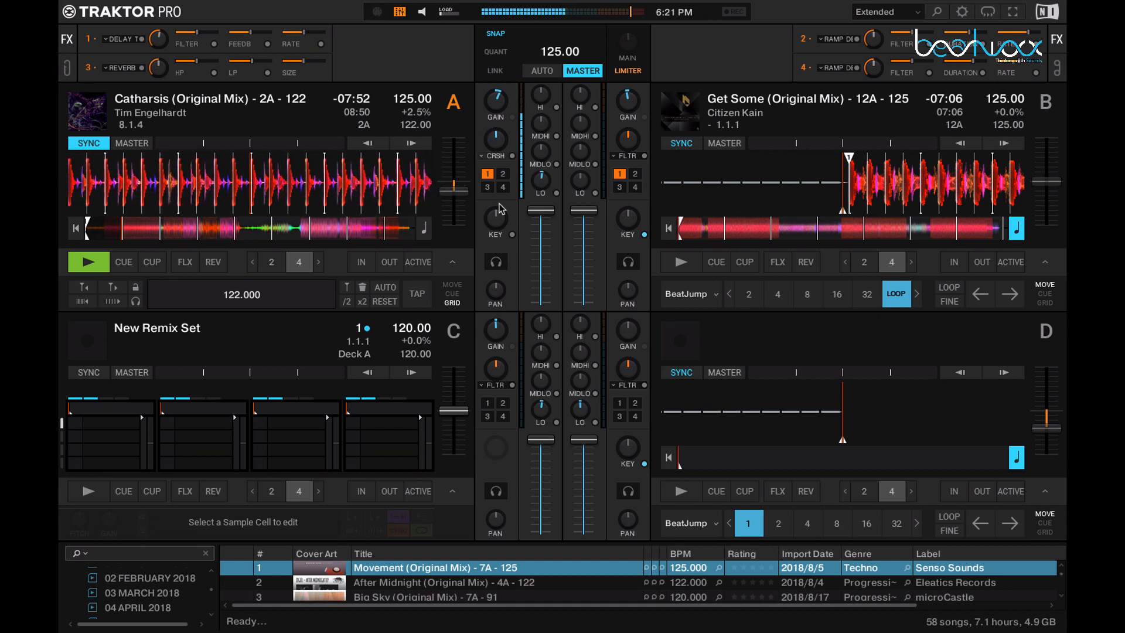
click(504, 156)
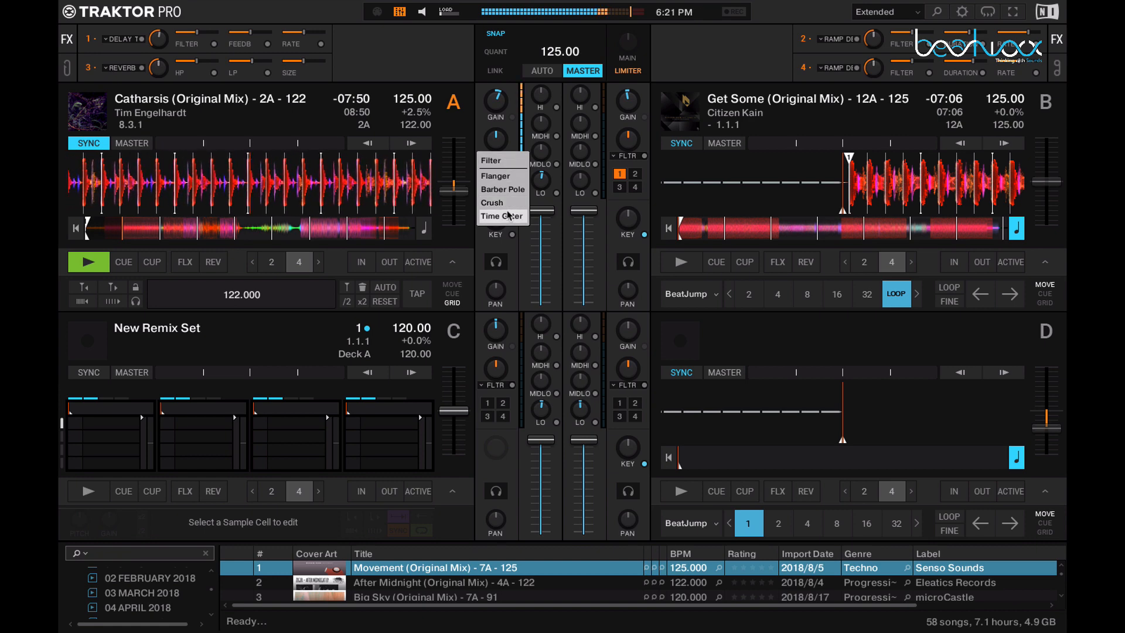
click(525, 237)
Step: Assign Reverb, Dual Delay, Dotted Delay and Noise to Mixer FX Slots 1 to 4 in the preferences, and close them
key(super+comma)
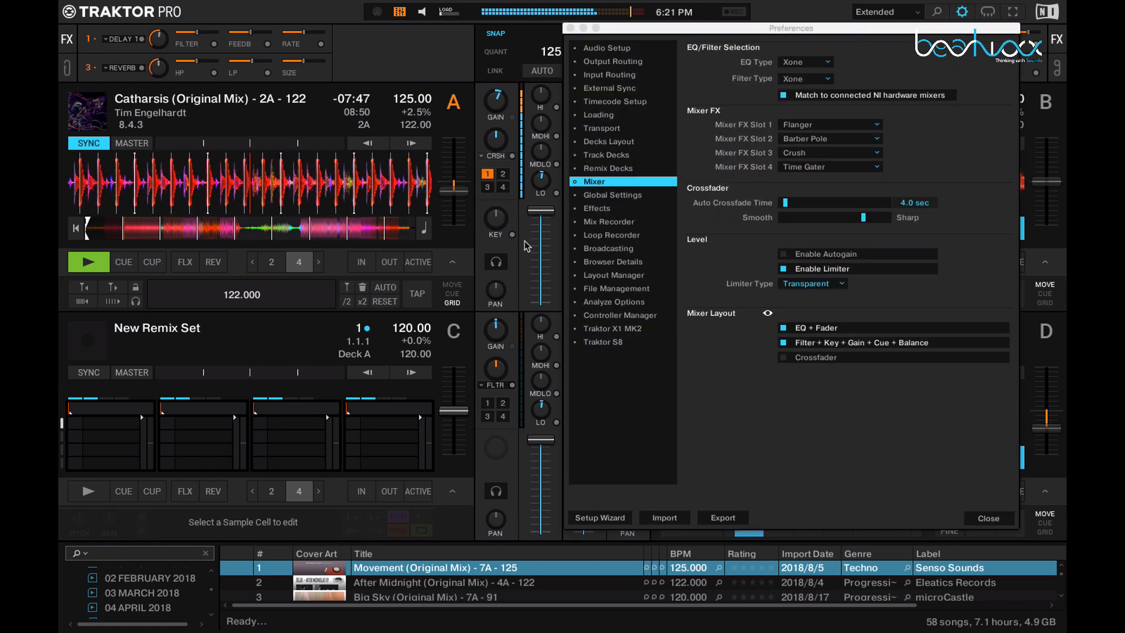
click(805, 125)
click(820, 127)
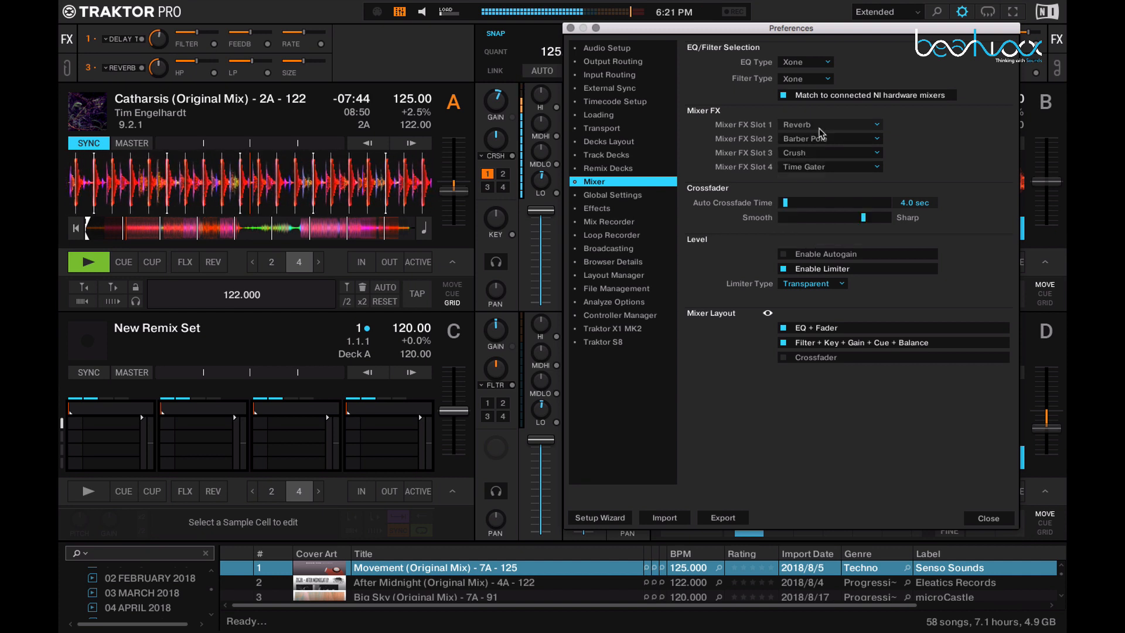
click(820, 137)
click(804, 154)
click(804, 150)
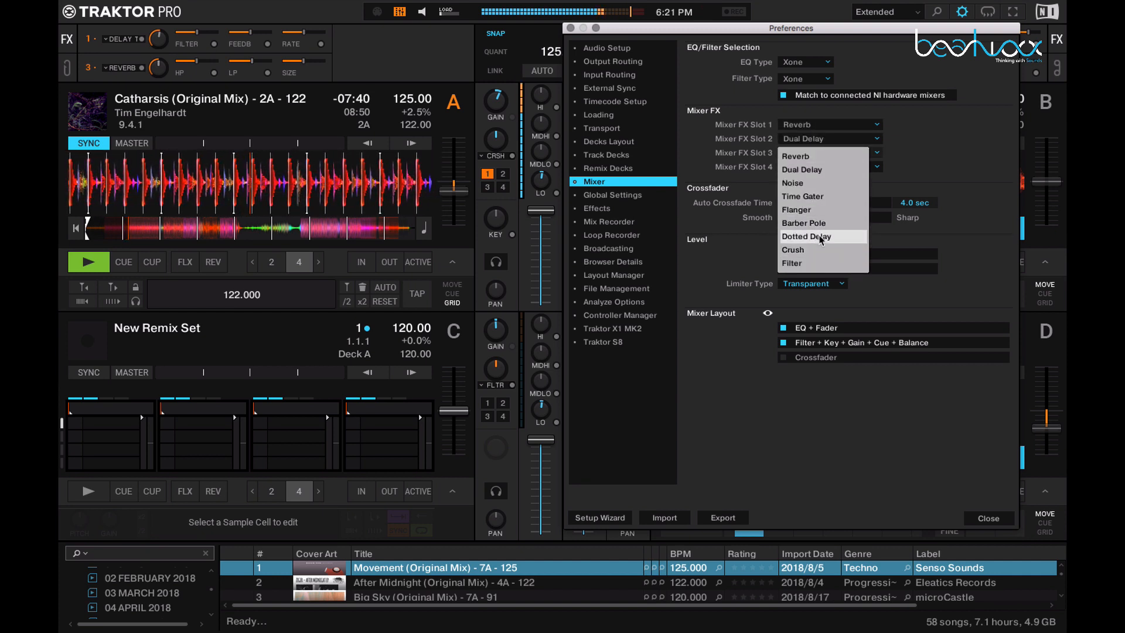
click(820, 237)
click(817, 167)
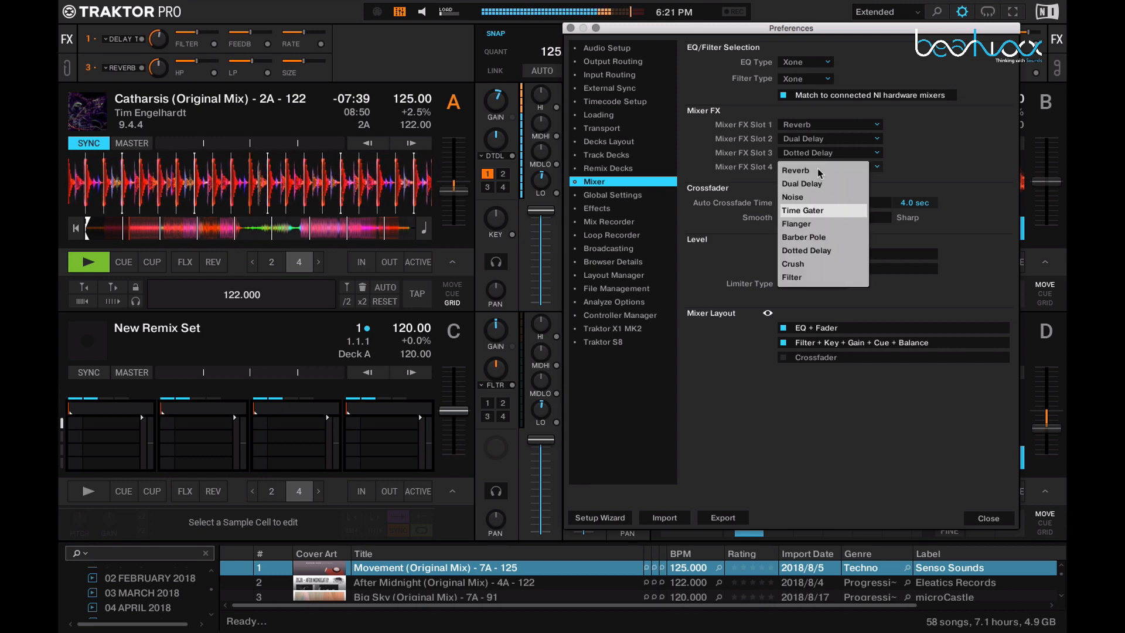
click(819, 198)
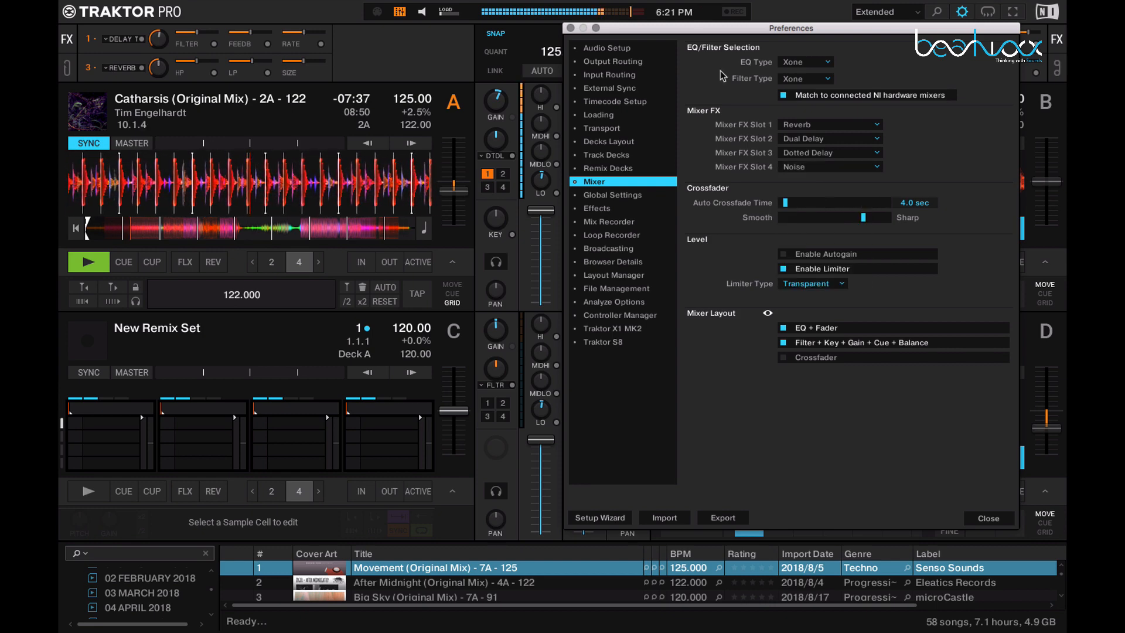
click(570, 28)
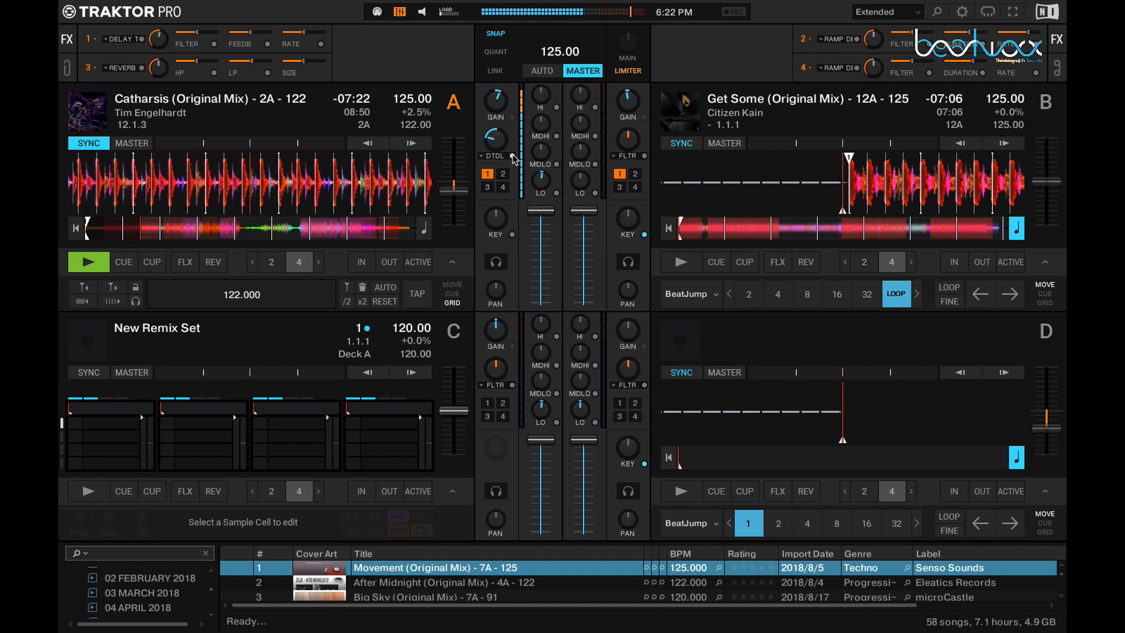
Step: Audition the Reverb and Dotted Delay mixer effects on deck A
click(502, 157)
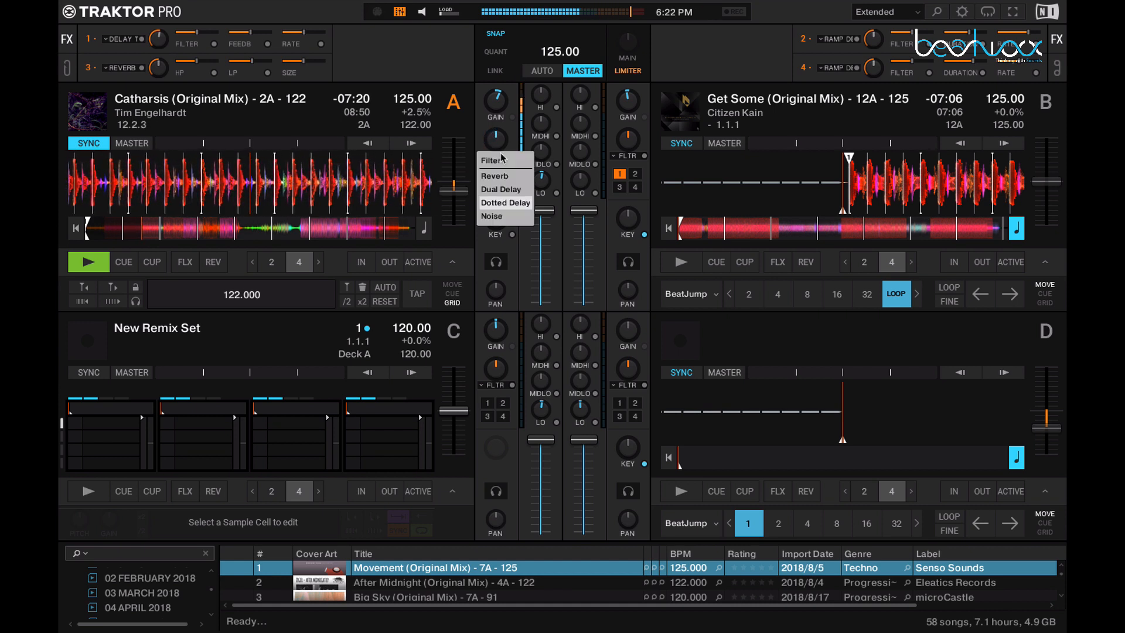
click(501, 176)
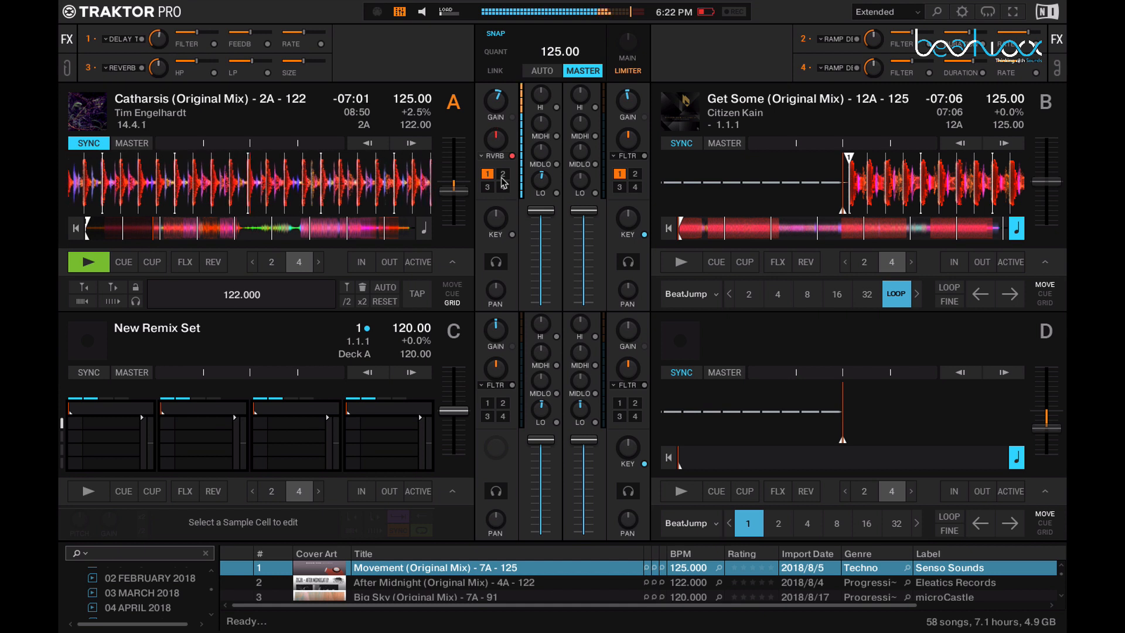
click(496, 157)
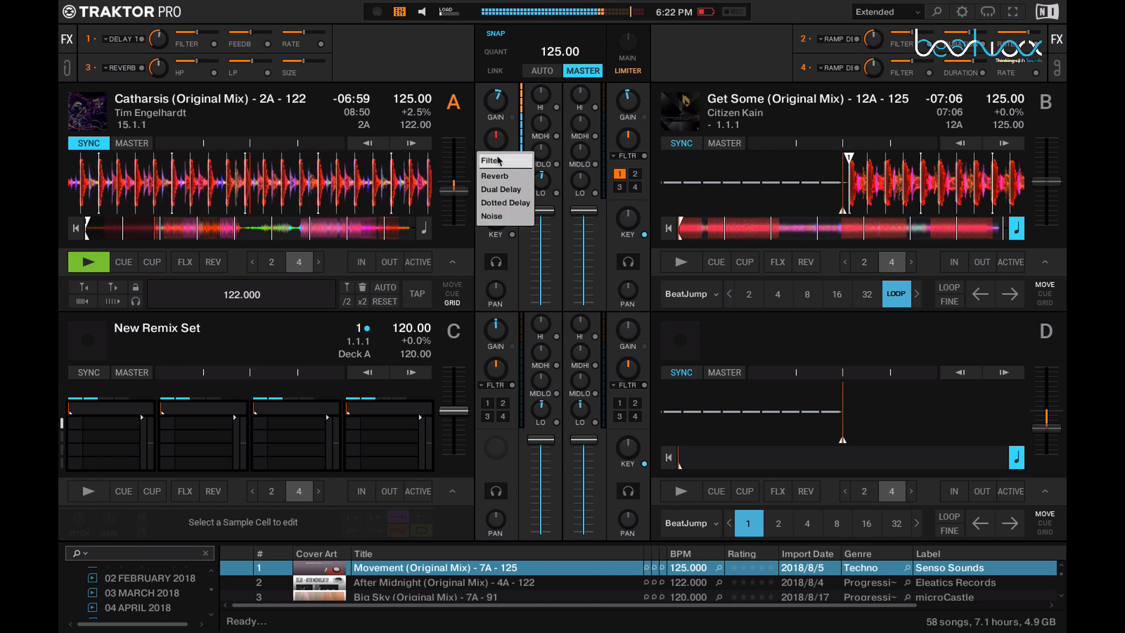
click(496, 209)
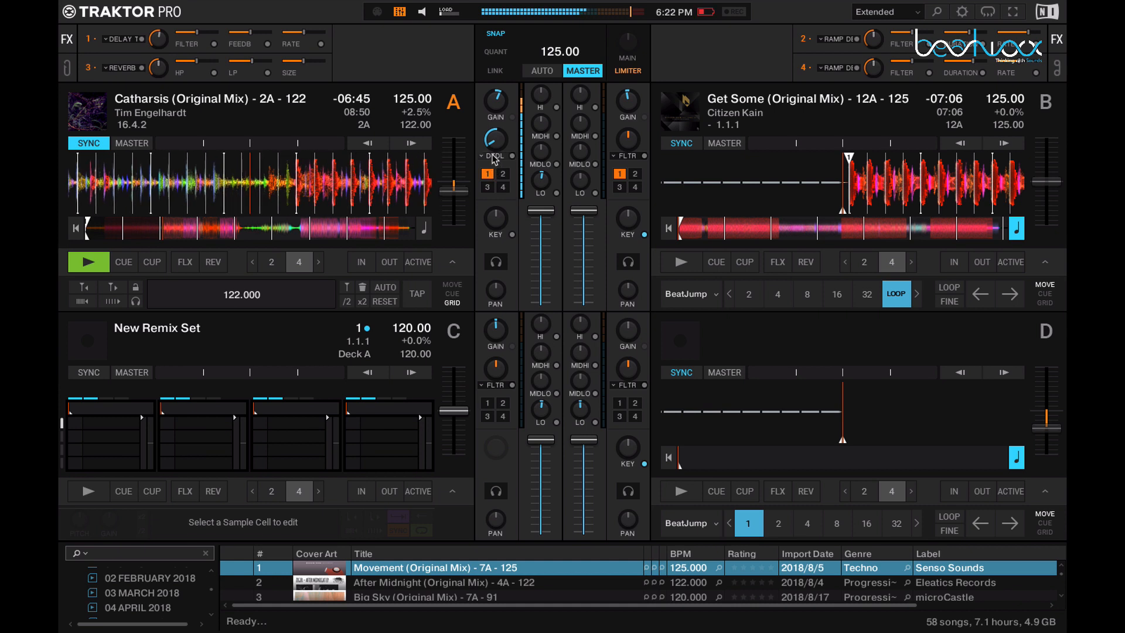
Step: Switch deck A's mixer effect to Noise, and change it to Dual Delay
click(493, 156)
click(505, 216)
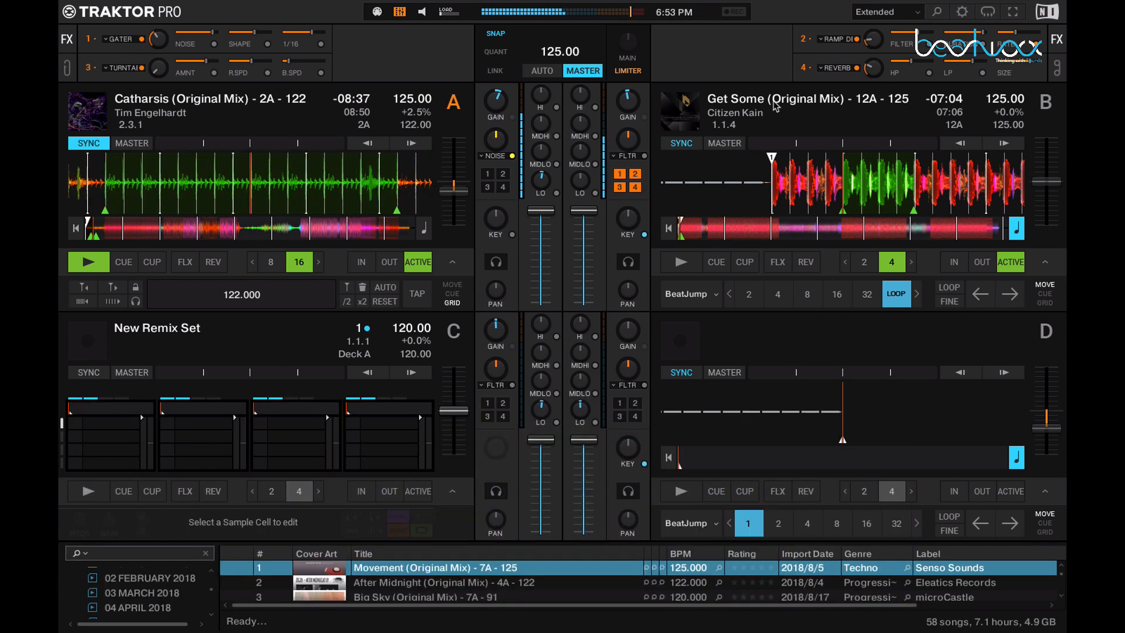
click(498, 156)
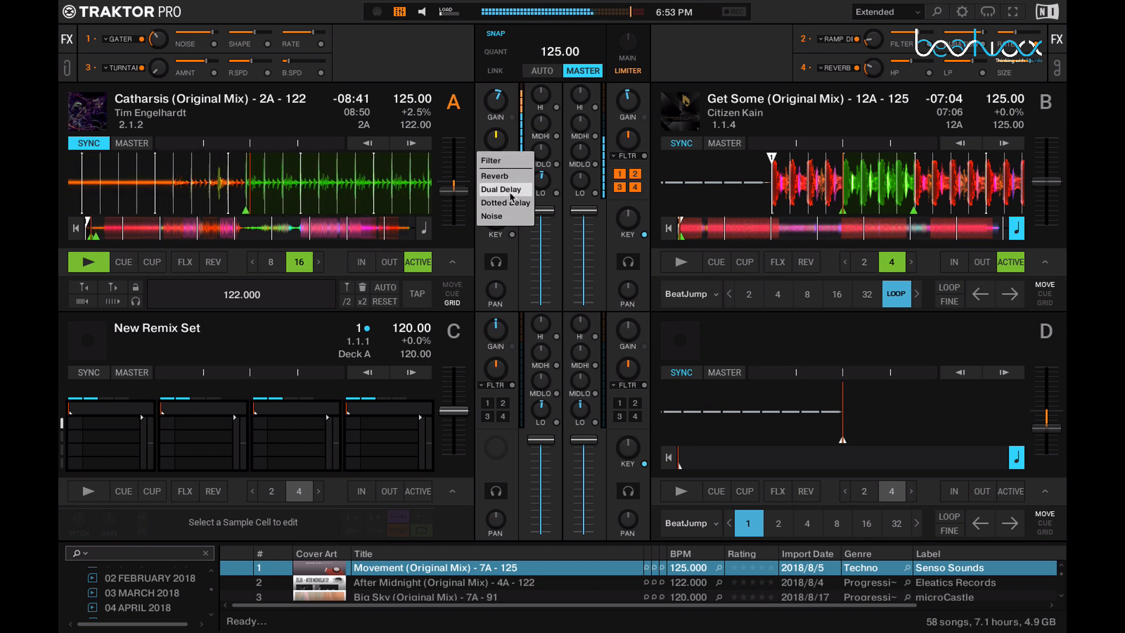
click(511, 203)
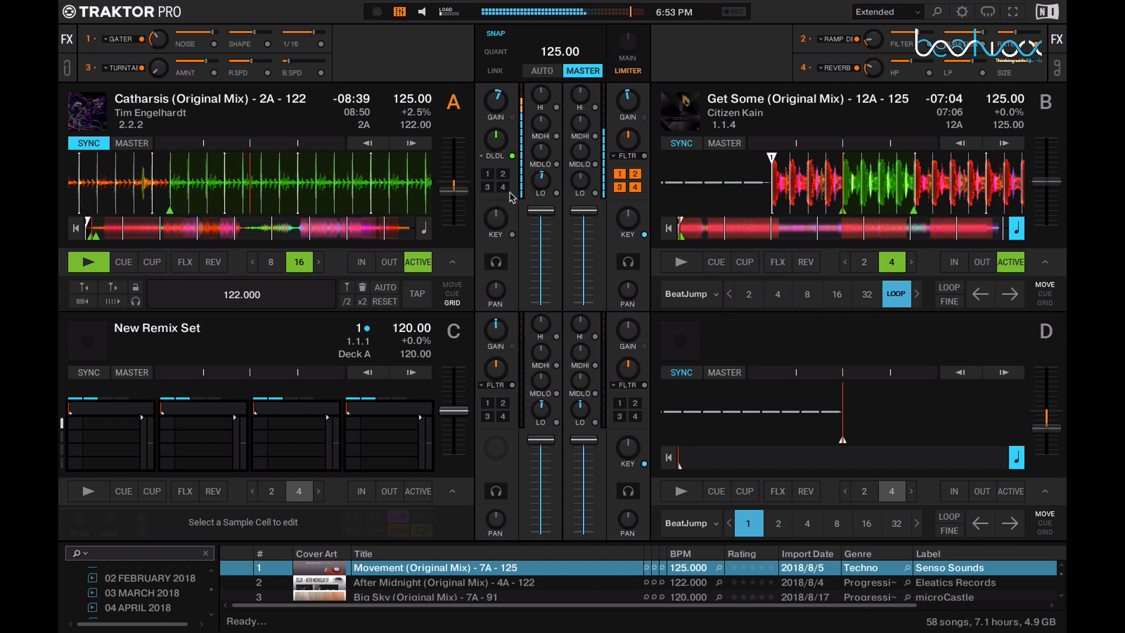